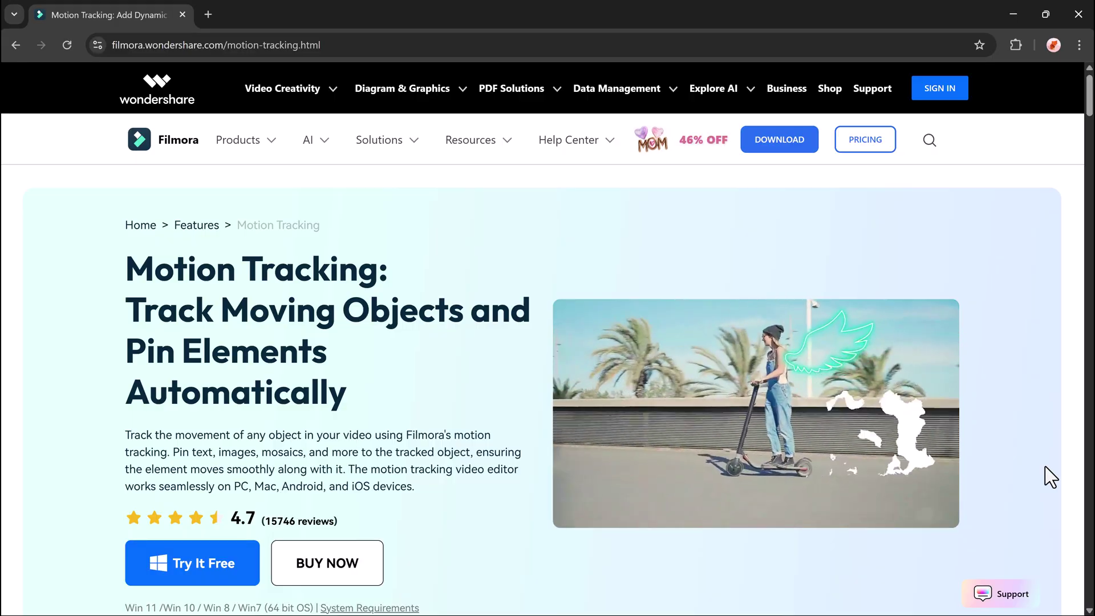
Scroll the Motion Tracking page down to the Transform Emojis and Graphics into Visual Magic section
{"action": "scroll", "coordinate": [1052, 477], "scroll_direction": "down", "scroll_amount": 1}
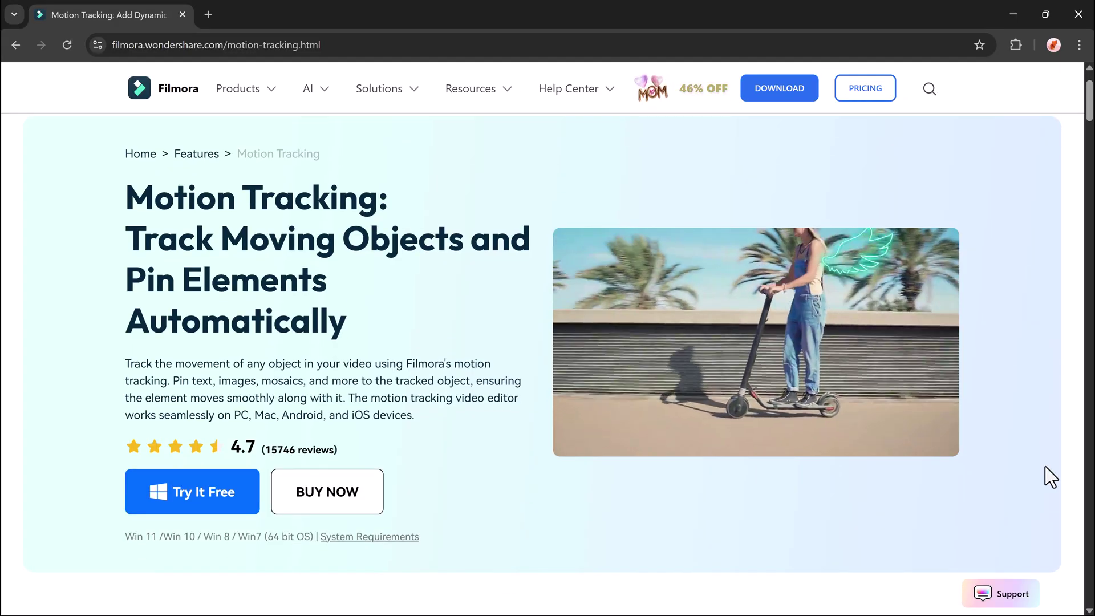
{"action": "scroll", "coordinate": [1052, 477], "scroll_direction": "down", "scroll_amount": 3}
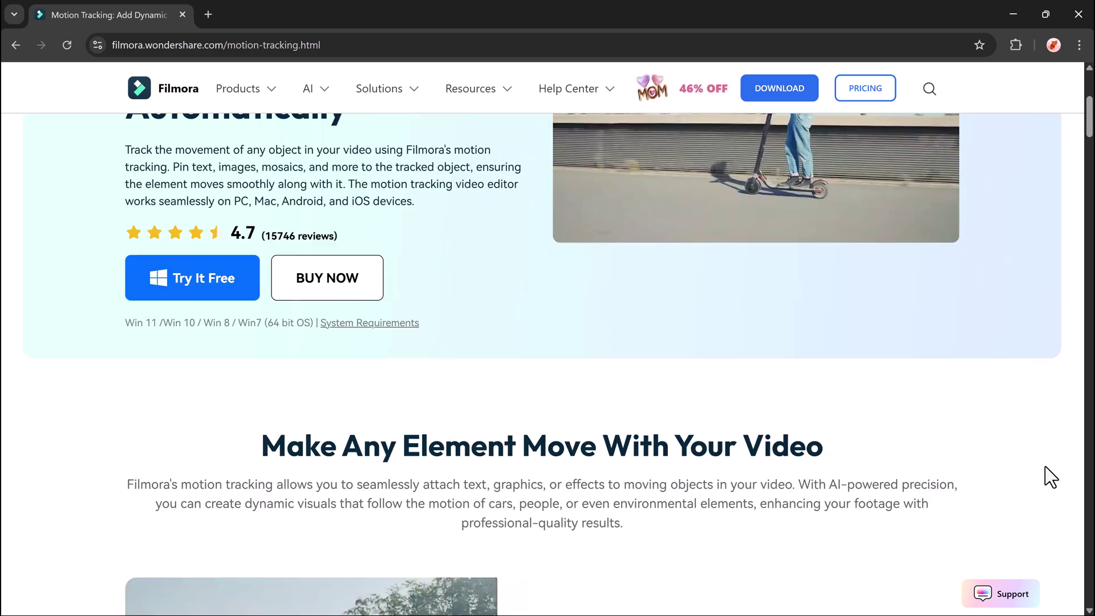
{"action": "scroll", "coordinate": [1052, 477], "scroll_direction": "down", "scroll_amount": 6}
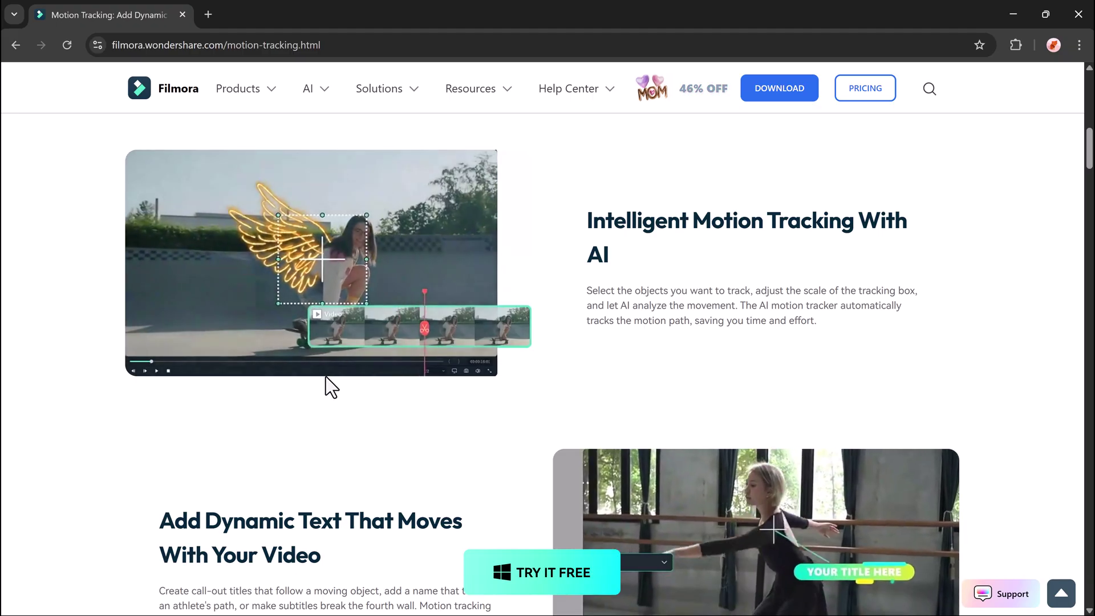
{"action": "scroll", "coordinate": [341, 380], "scroll_direction": "down", "scroll_amount": 1}
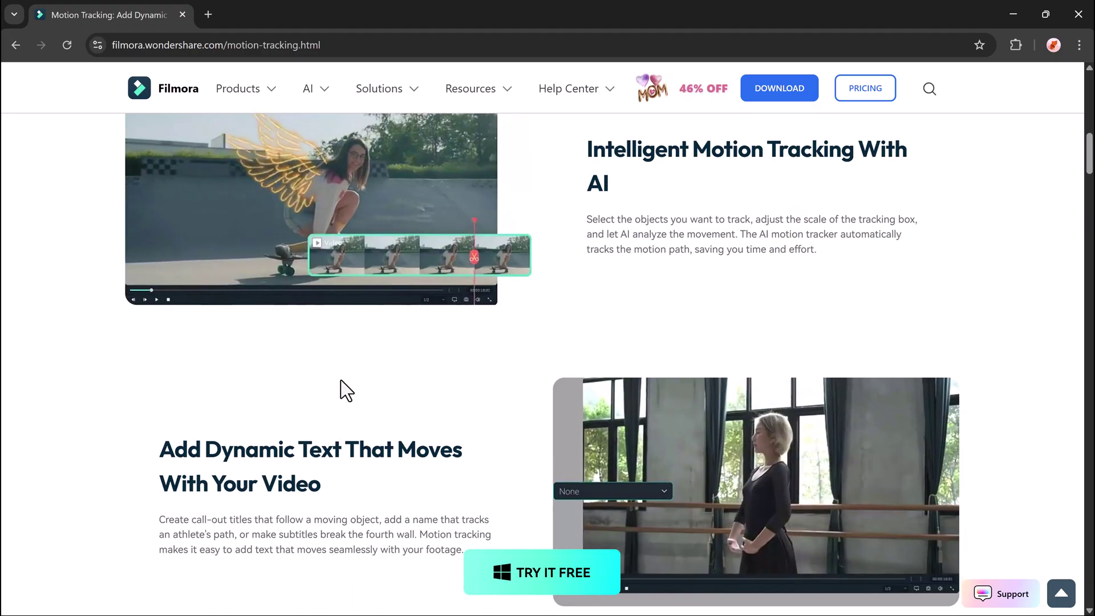
{"action": "scroll", "coordinate": [341, 380], "scroll_direction": "down", "scroll_amount": 1}
{"action": "scroll", "coordinate": [987, 430], "scroll_direction": "down", "scroll_amount": 2}
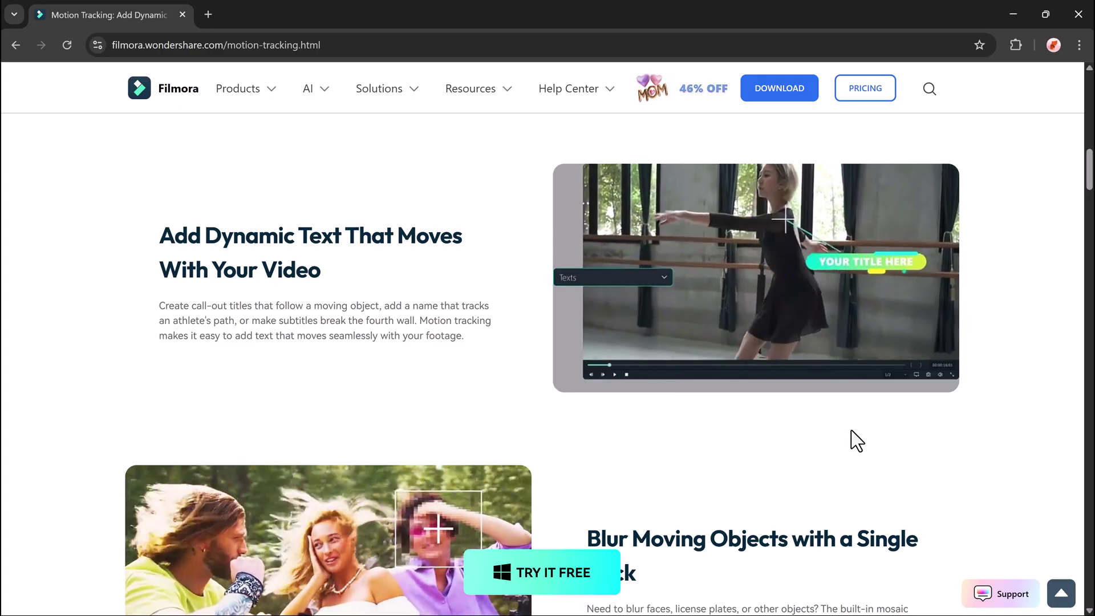
{"action": "scroll", "coordinate": [852, 430], "scroll_direction": "down", "scroll_amount": 3}
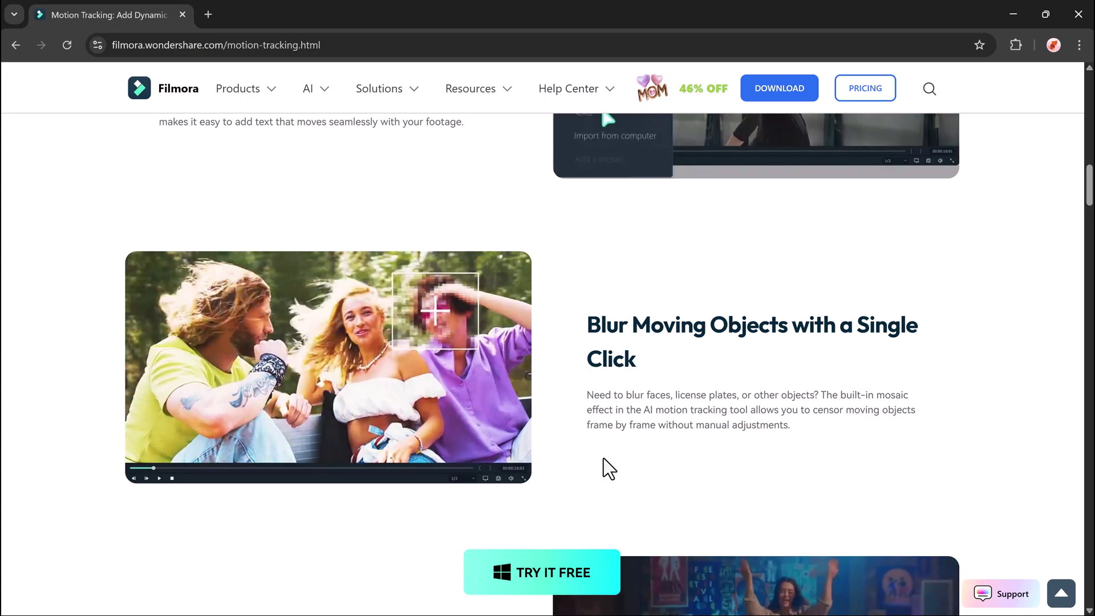
{"action": "scroll", "coordinate": [603, 457], "scroll_direction": "down", "scroll_amount": 4}
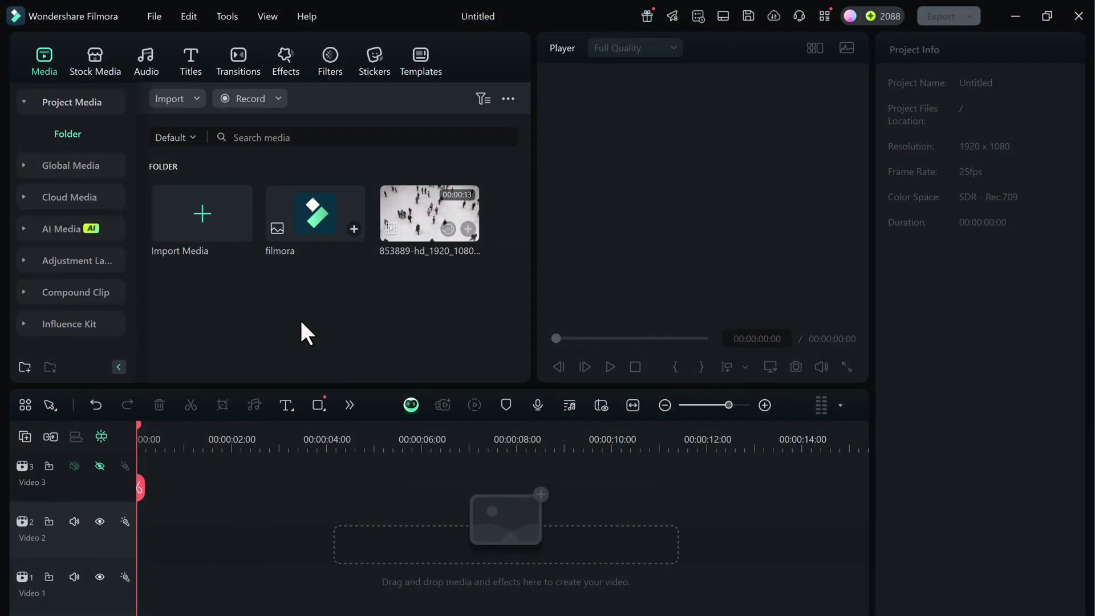
Add the crowd clip from Project Media to Video 1 and play its preview
{"action": "left_click", "coordinate": [468, 229]}
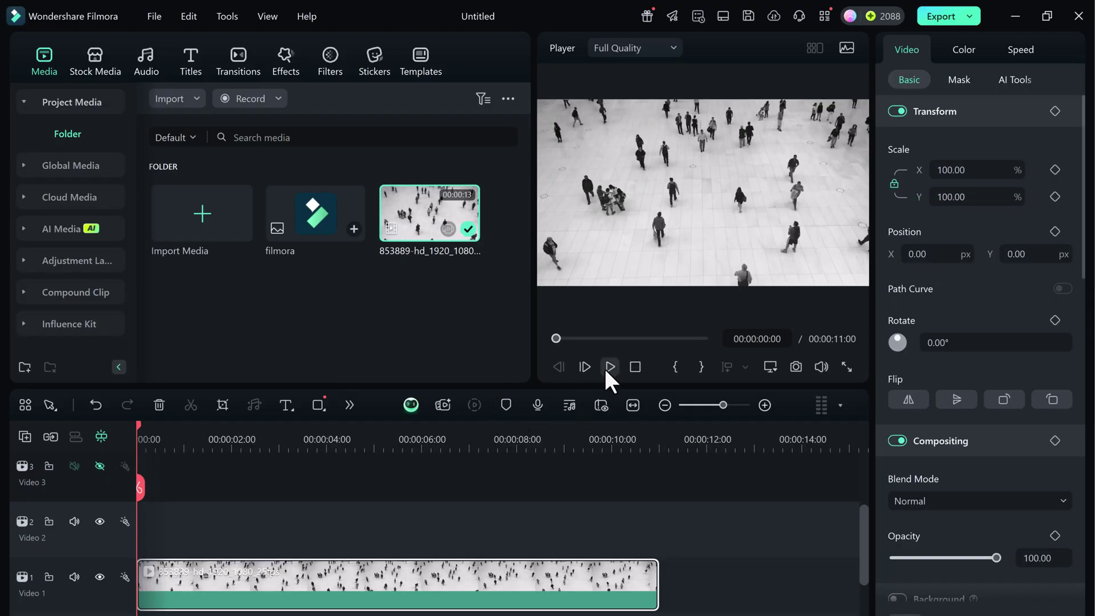
{"action": "left_click", "coordinate": [609, 366]}
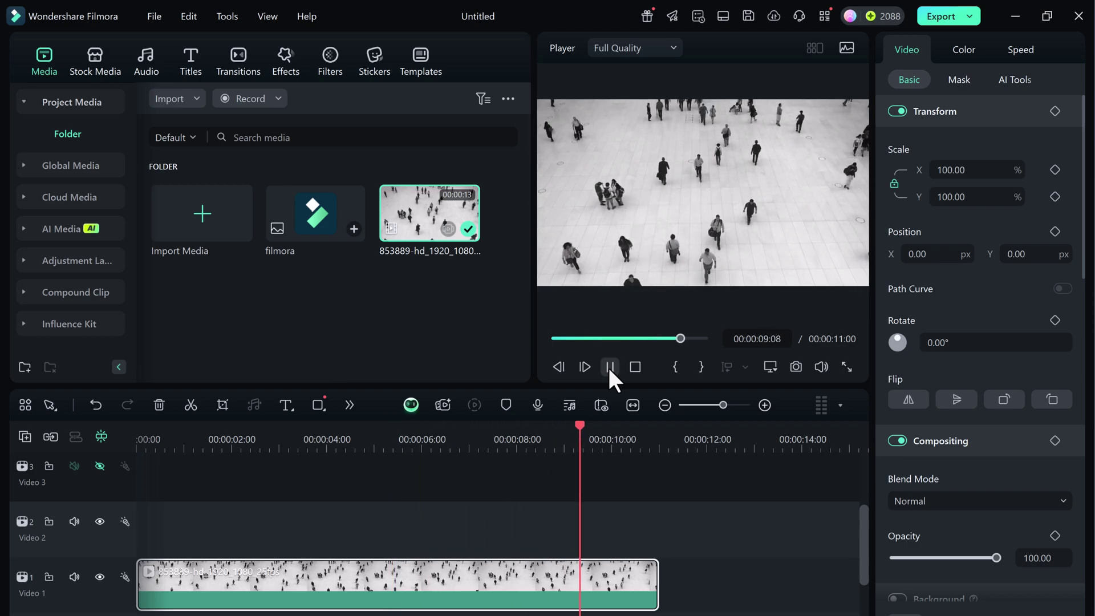
Trim the crowd clip to end at 00:00:10:11, enable Motion Tracking, and box a walking person
{"action": "left_click", "coordinate": [610, 367]}
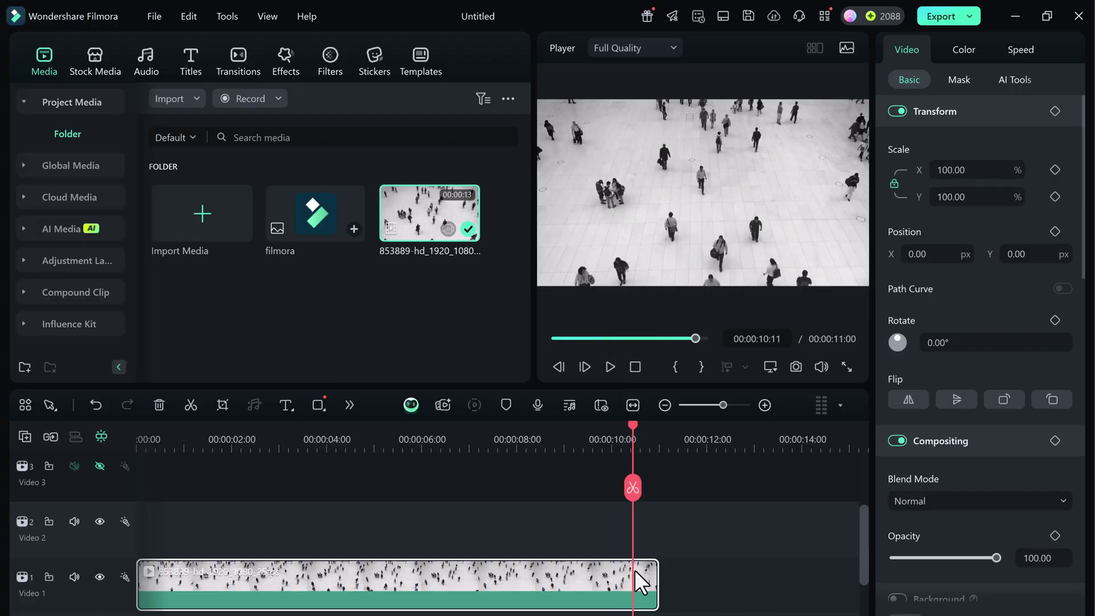
{"action": "left_click_drag", "start_coordinate": [655, 578], "coordinate": [633, 578]}
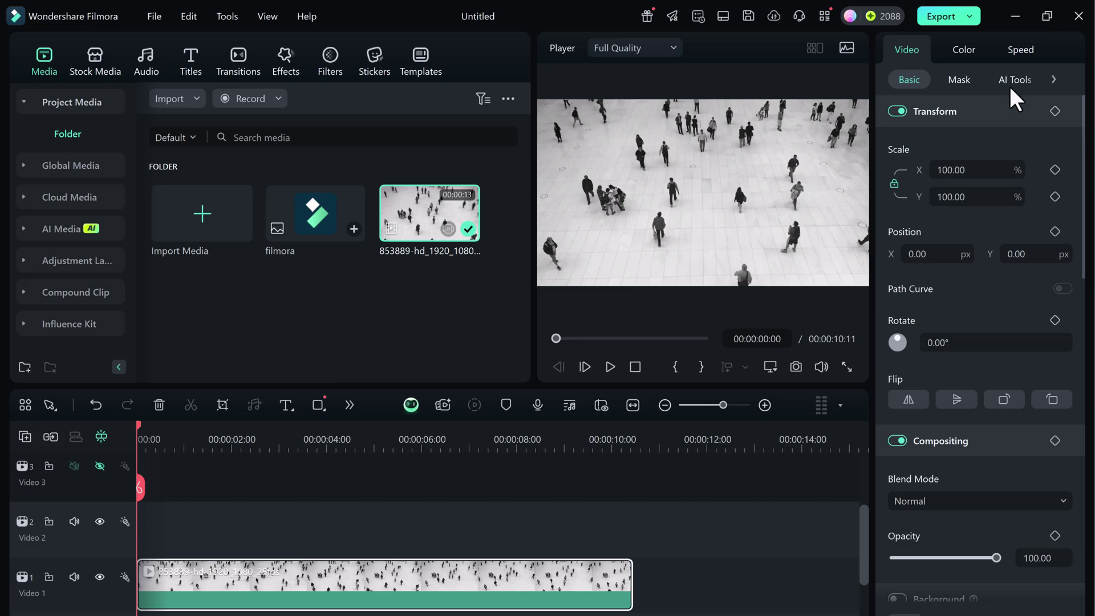
{"action": "left_click", "coordinate": [1015, 80]}
{"action": "scroll", "coordinate": [993, 217], "scroll_direction": "down", "scroll_amount": 8}
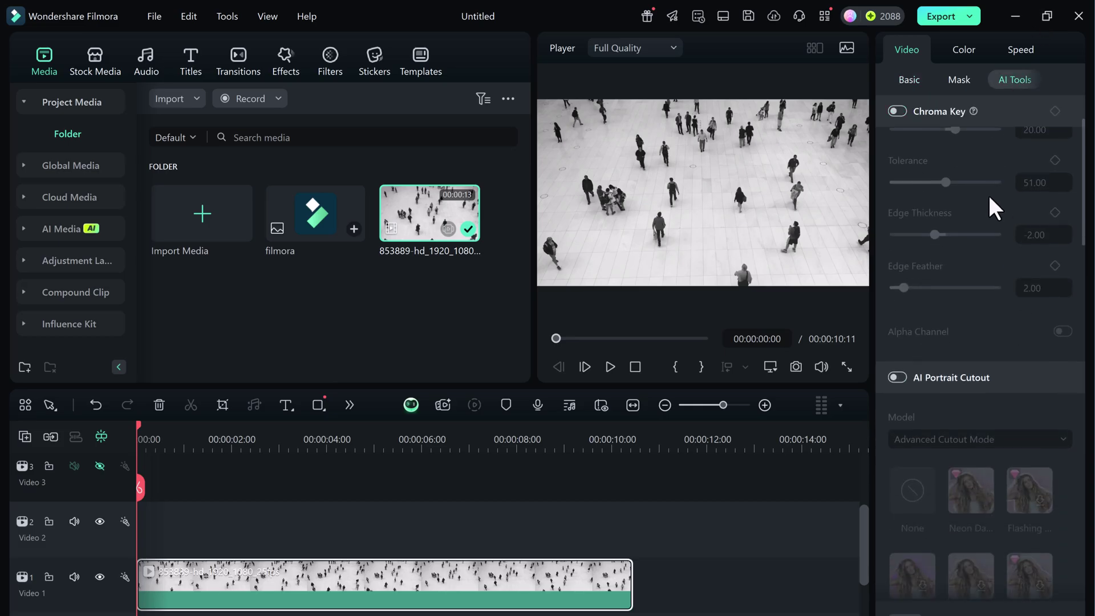
{"action": "scroll", "coordinate": [973, 296], "scroll_direction": "down", "scroll_amount": 5}
{"action": "left_click", "coordinate": [897, 360]}
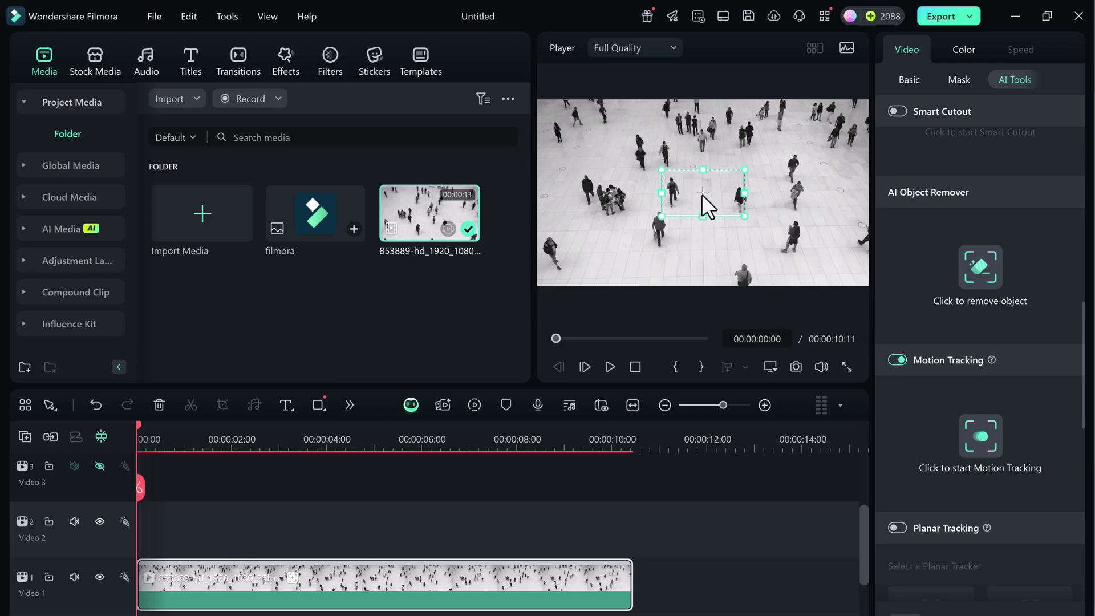
{"action": "left_click_drag", "start_coordinate": [703, 196], "coordinate": [718, 218]}
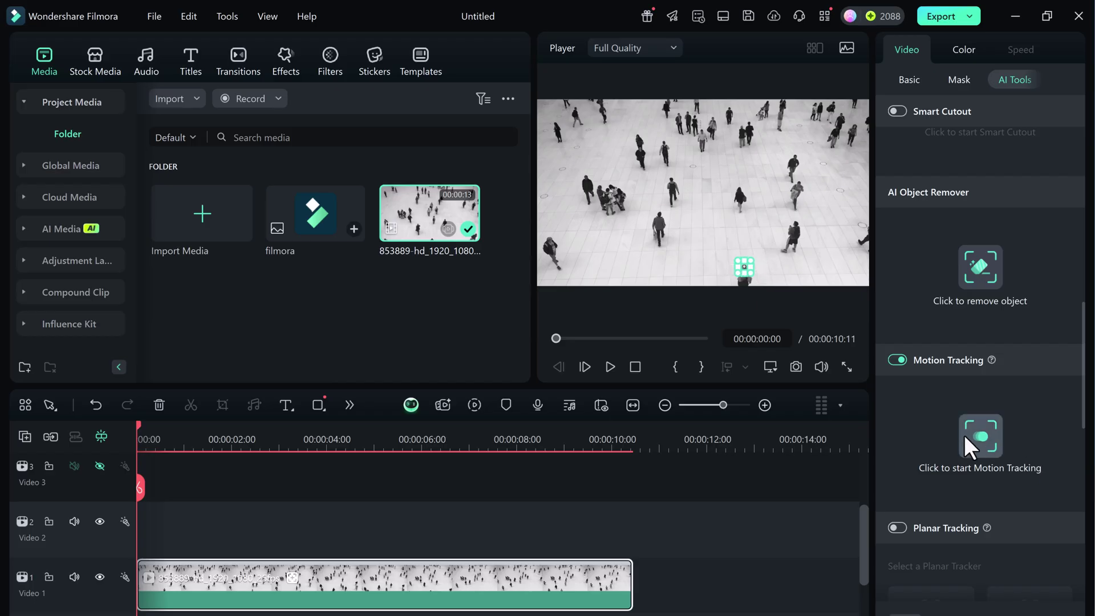
Analyse the boxed pedestrian's motion track and dismiss the Motion Tracking tip
{"action": "left_click", "coordinate": [977, 451]}
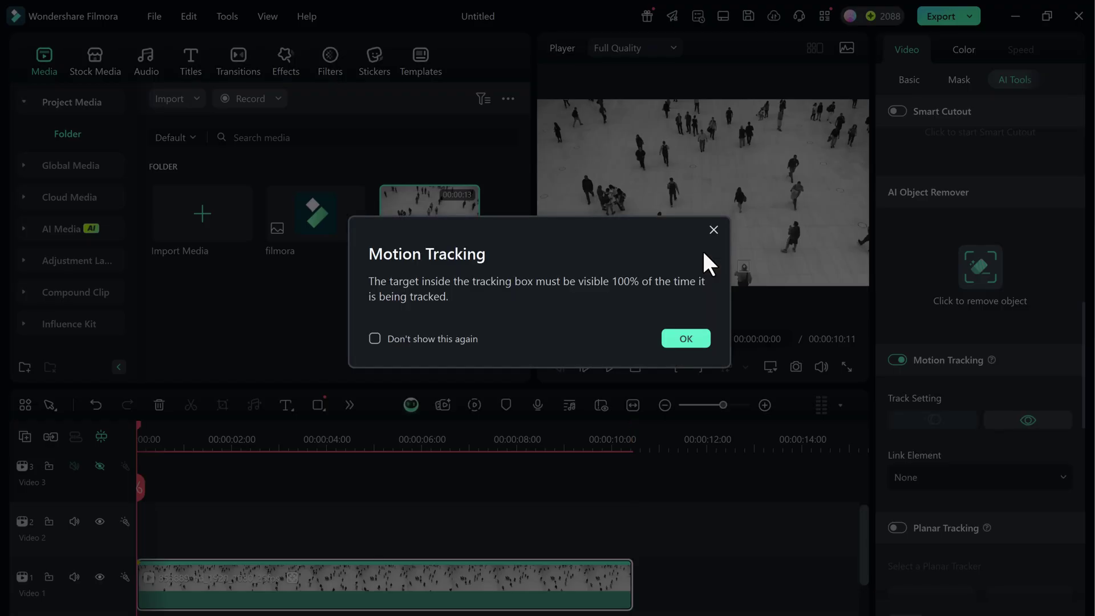
{"action": "left_click", "coordinate": [694, 338]}
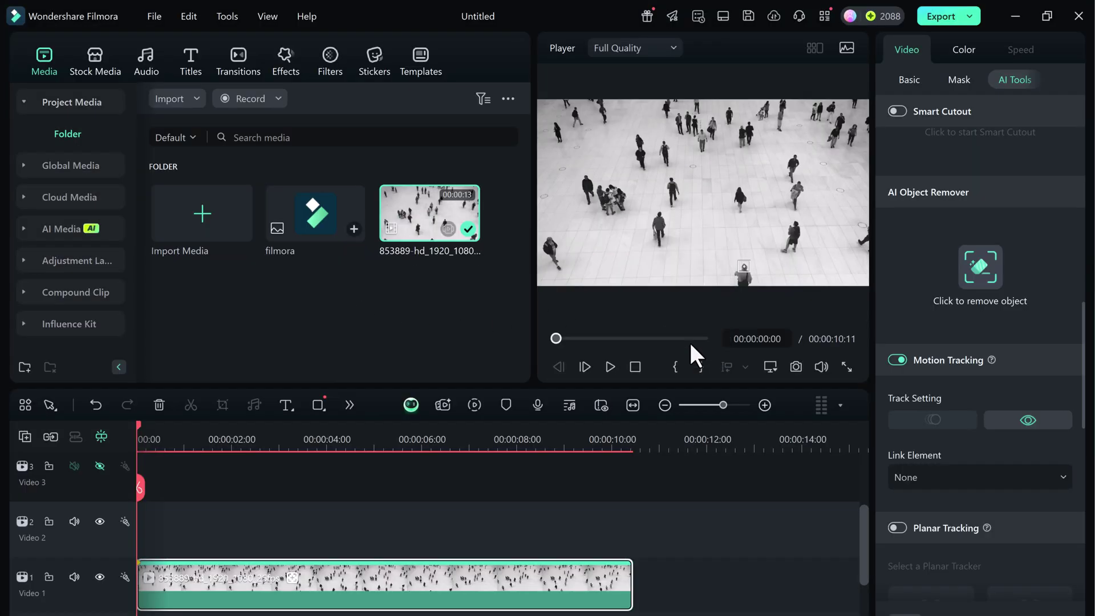
Add the Callout 6 title template from the Titles library onto Video 2
{"action": "left_click", "coordinate": [191, 62]}
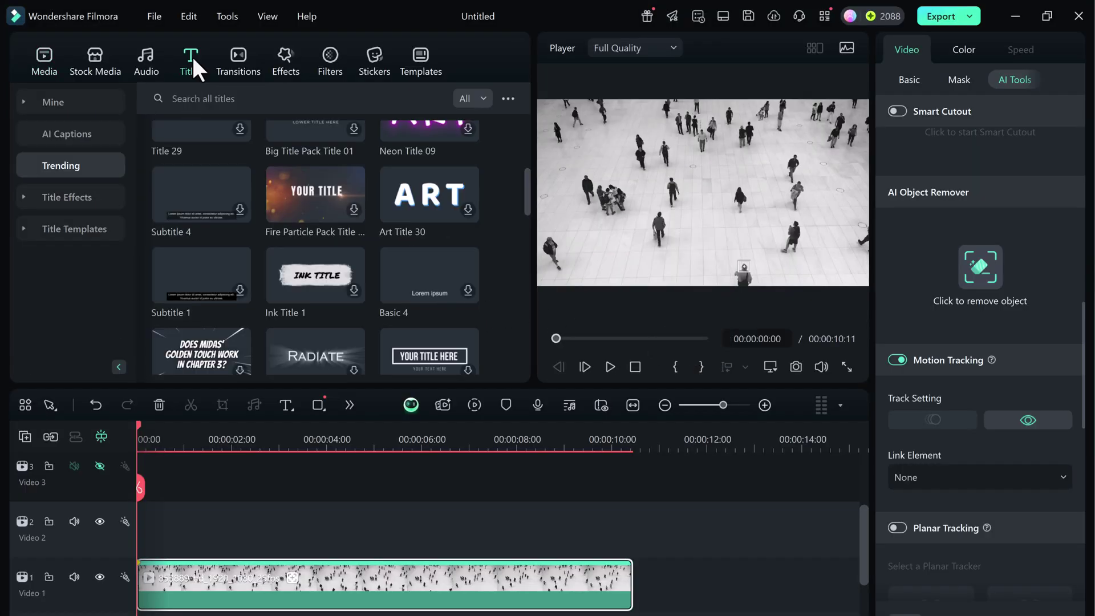
{"action": "scroll", "coordinate": [332, 308], "scroll_direction": "up", "scroll_amount": 5}
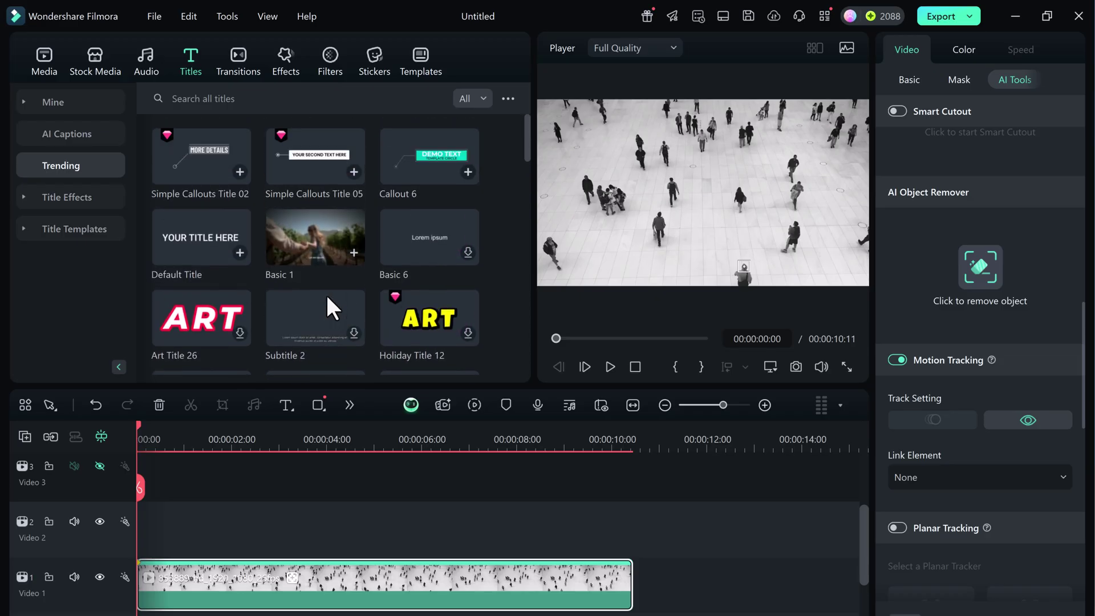
{"action": "scroll", "coordinate": [401, 258], "scroll_direction": "down", "scroll_amount": 10}
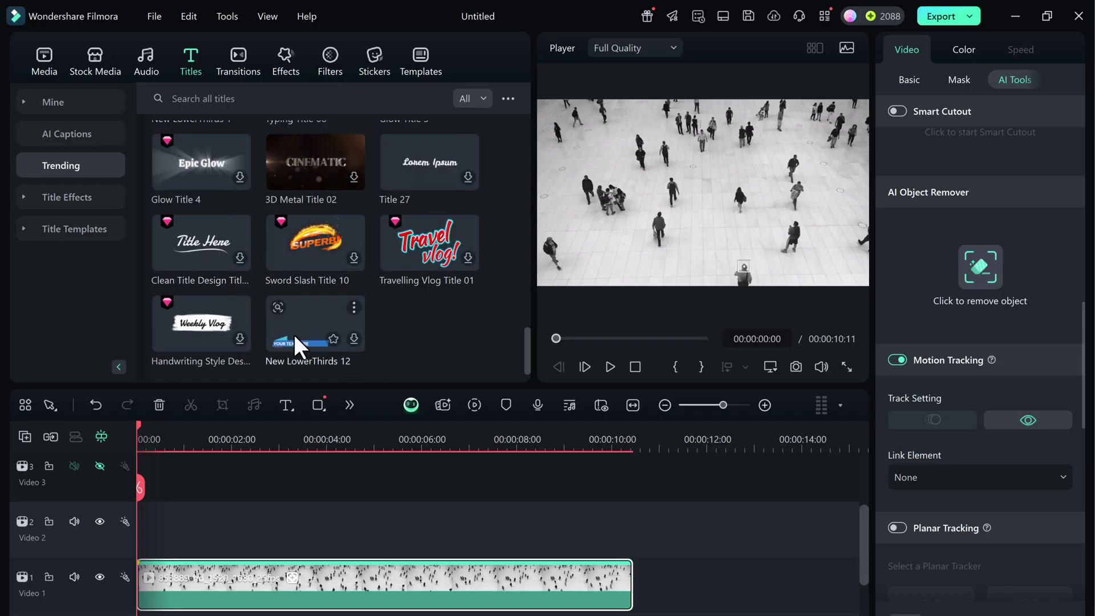
{"action": "scroll", "coordinate": [296, 347], "scroll_direction": "up", "scroll_amount": 10}
{"action": "left_click", "coordinate": [468, 171]}
At 00:00:02:07, retype the callout as MOTION TRACKING / FILMORA 14 with the second line at size 14
{"action": "left_click", "coordinate": [244, 446]}
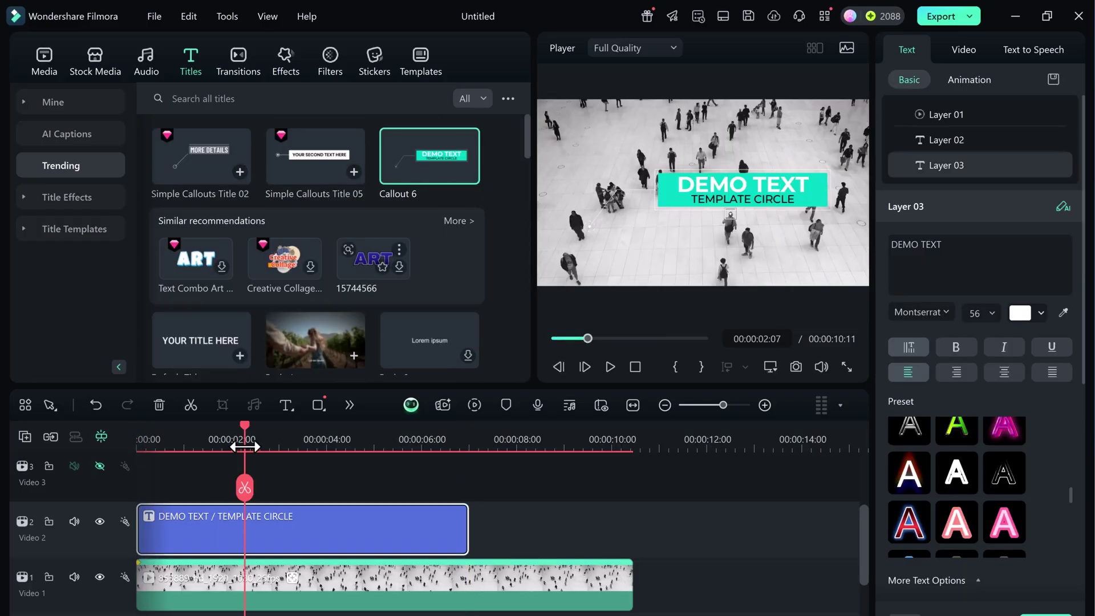
{"action": "double_click", "coordinate": [683, 181]}
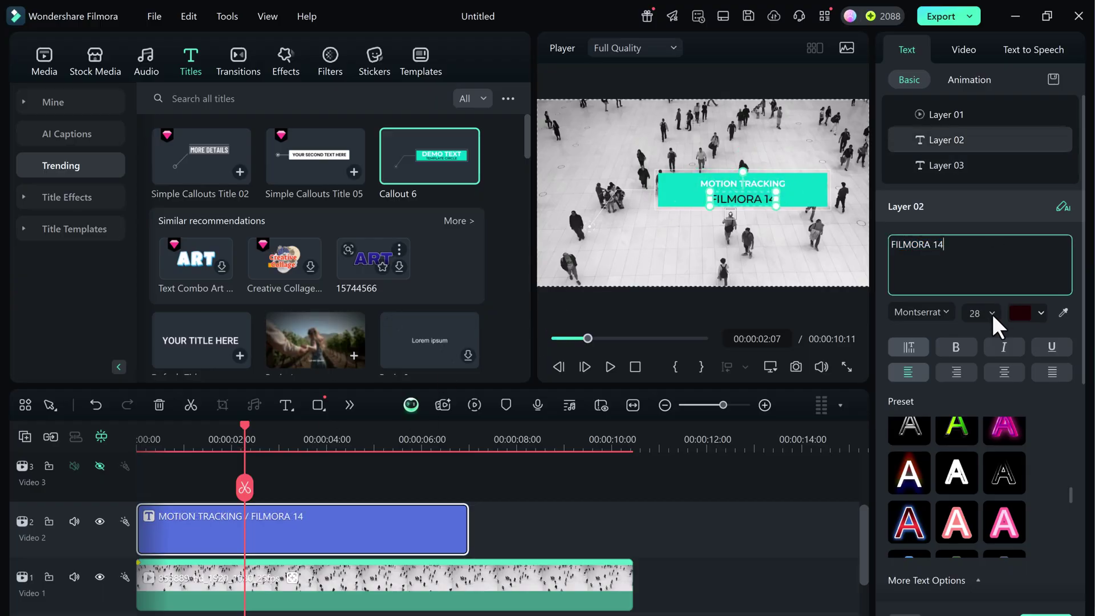
{"action": "left_click", "coordinate": [992, 314]}
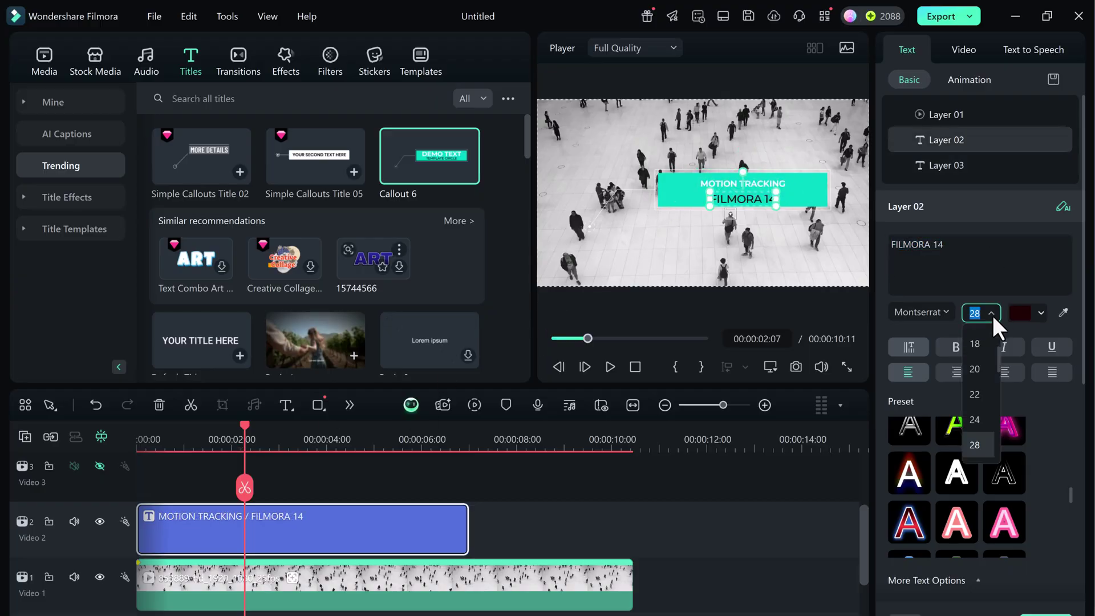
{"action": "left_click", "coordinate": [982, 354]}
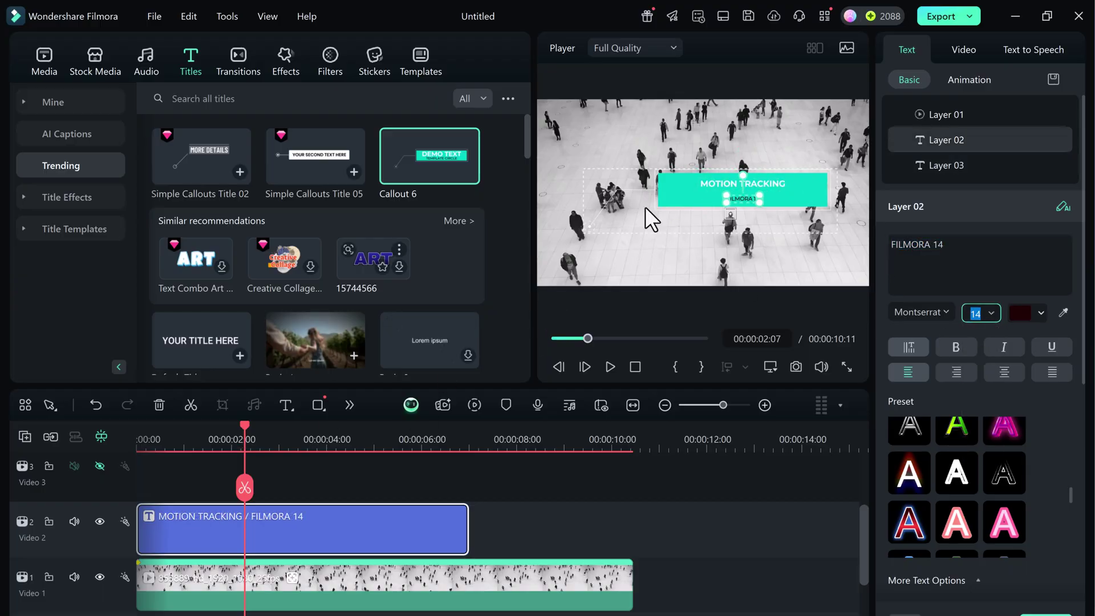
{"action": "key", "text": "space"}
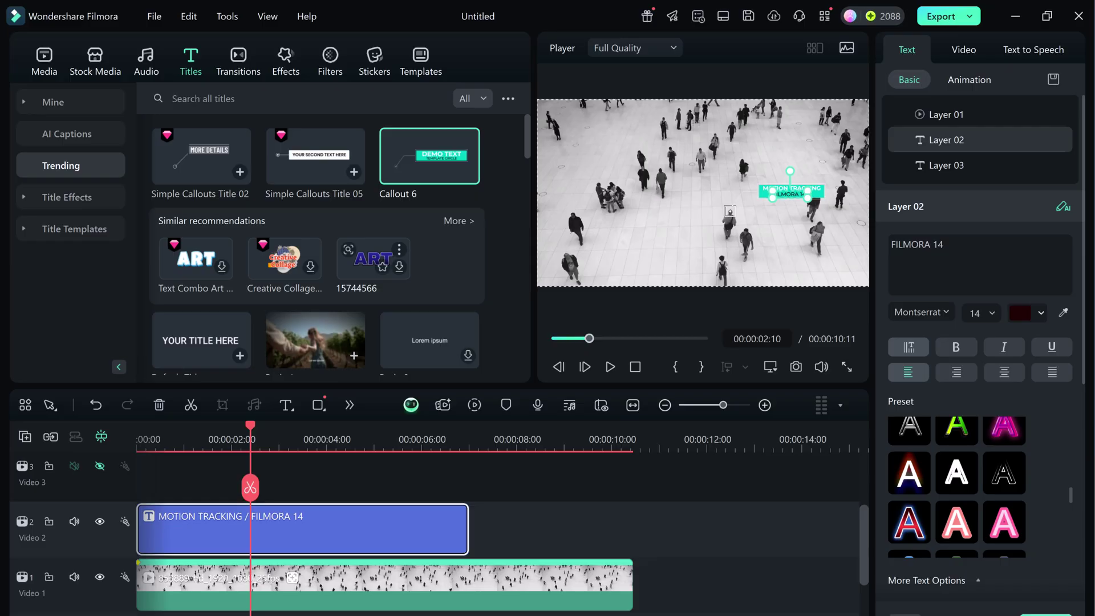
{"action": "left_click", "coordinate": [353, 492]}
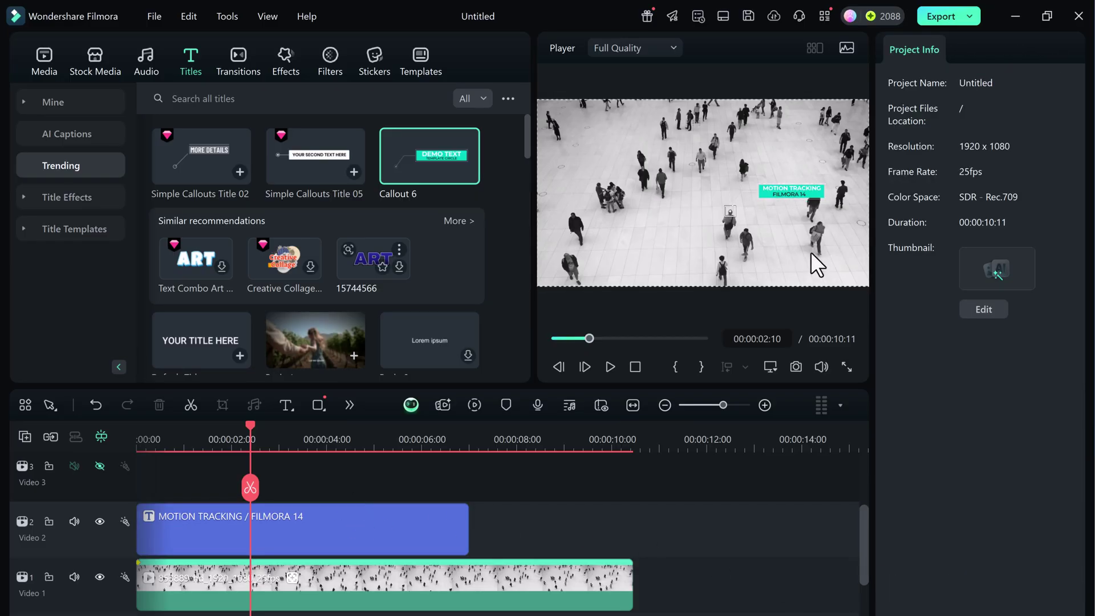
Extend the callout to the crowd clip's end and open the crowd clip's Link Element choices
{"action": "left_click", "coordinate": [432, 536]}
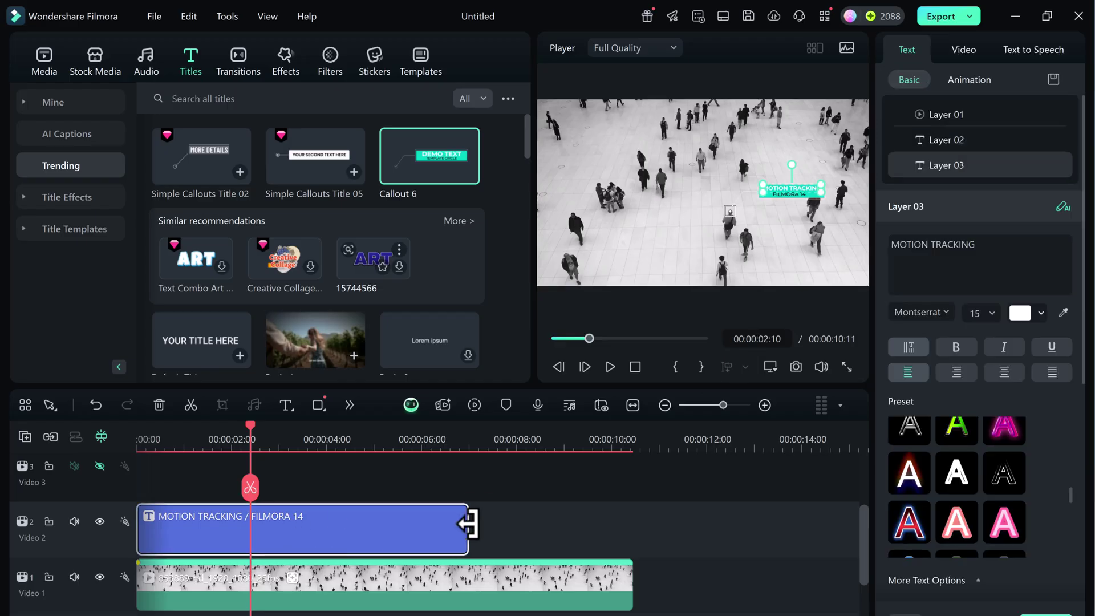
{"action": "left_click_drag", "start_coordinate": [466, 524], "coordinate": [631, 529]}
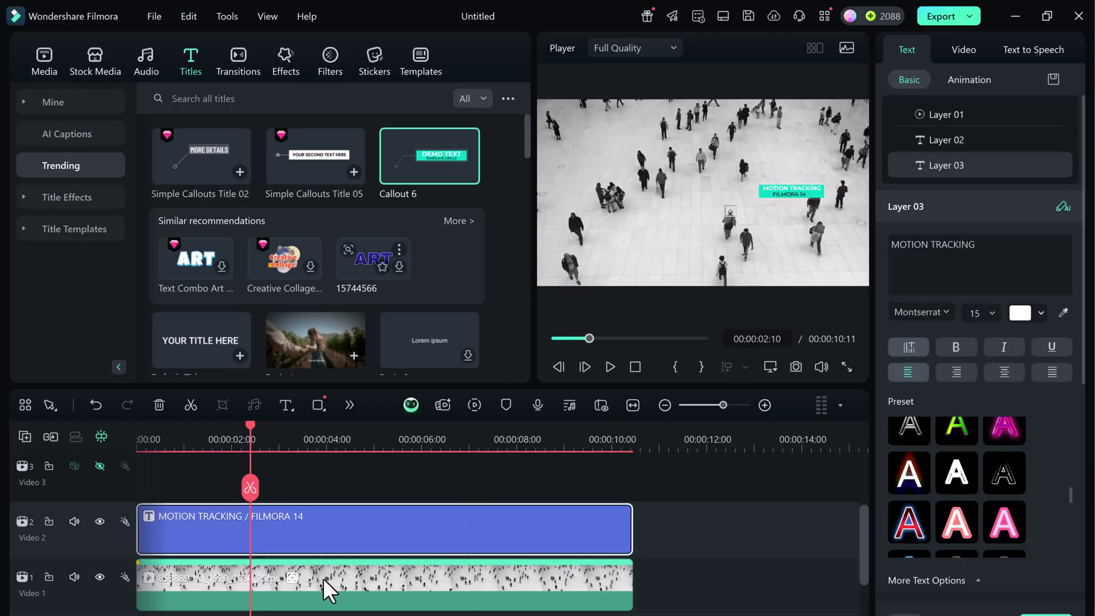
{"action": "left_click", "coordinate": [397, 602]}
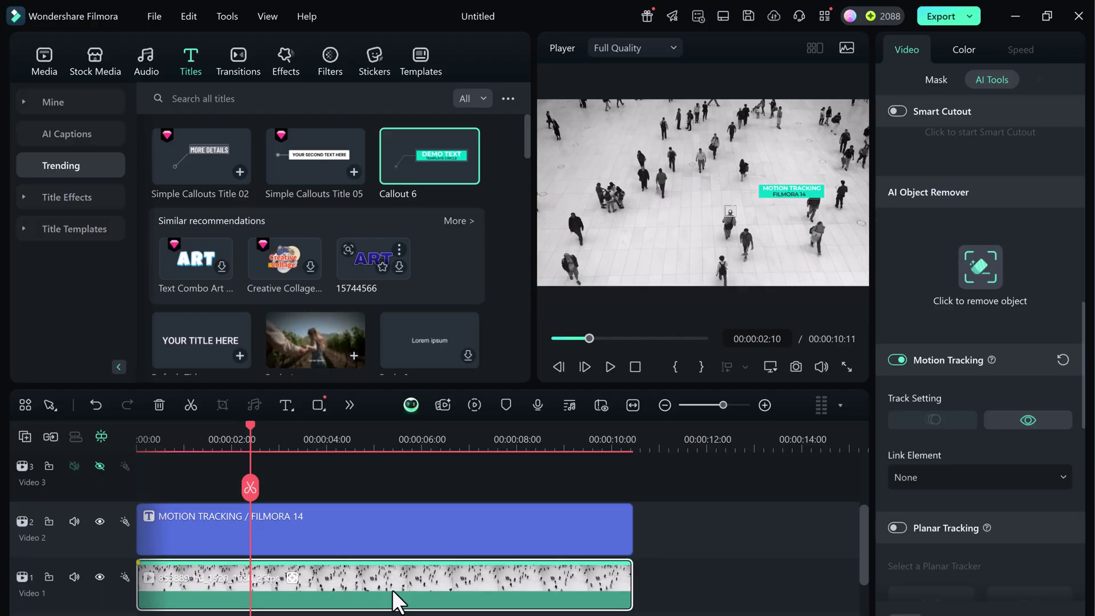
{"action": "scroll", "coordinate": [940, 415], "scroll_direction": "down", "scroll_amount": 2}
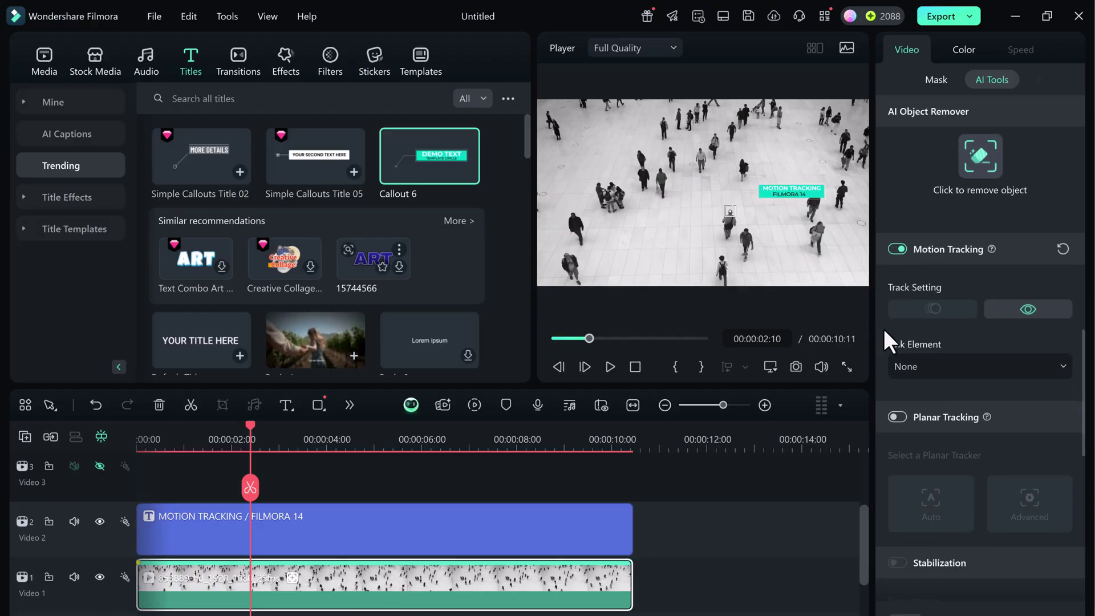
{"action": "left_click", "coordinate": [926, 368]}
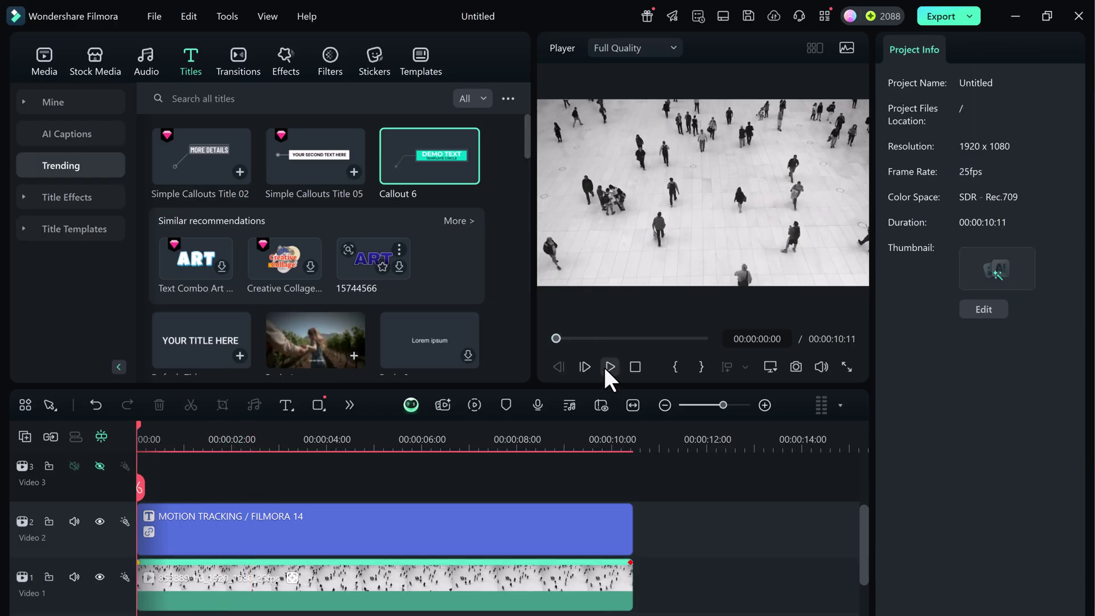
Play the video to check the tracked callout, then rewind to the start
{"action": "left_click", "coordinate": [605, 369]}
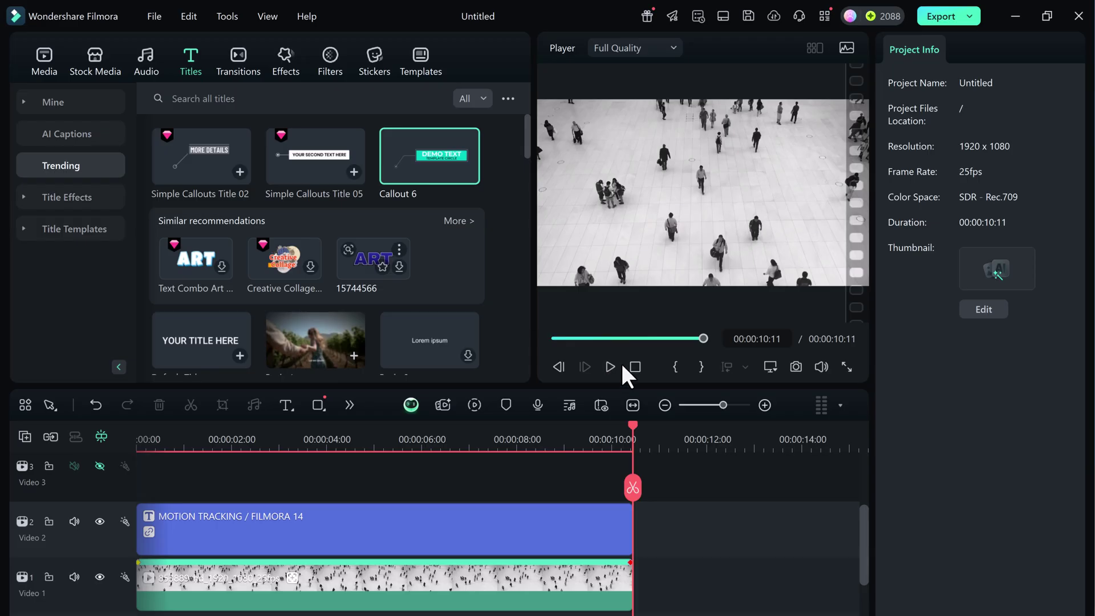
{"action": "left_click", "coordinate": [556, 339]}
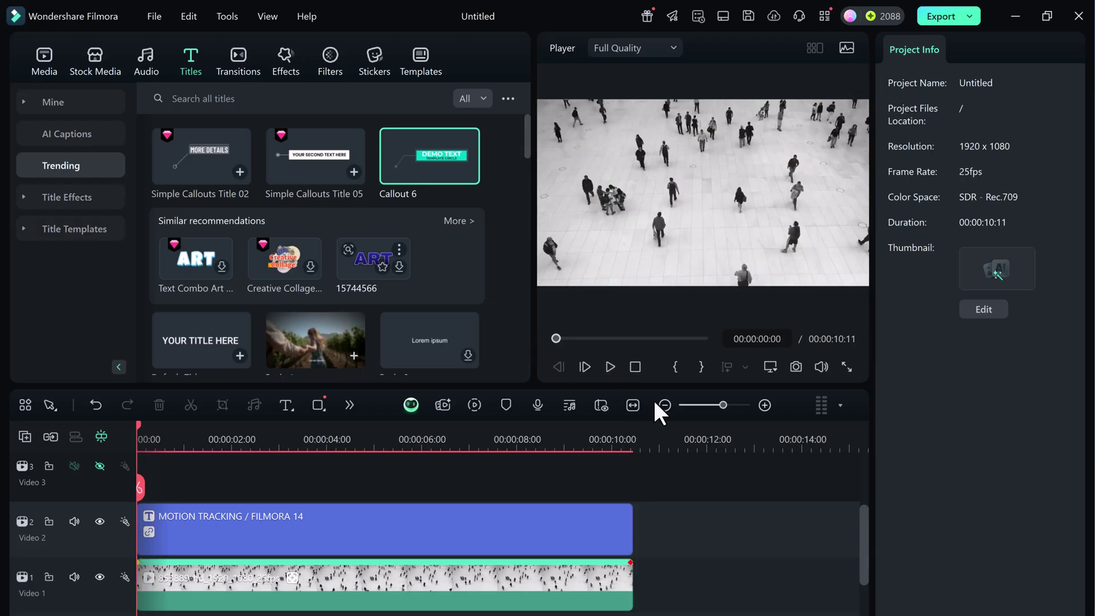
{"action": "scroll", "coordinate": [194, 475], "scroll_direction": "up", "scroll_amount": 2}
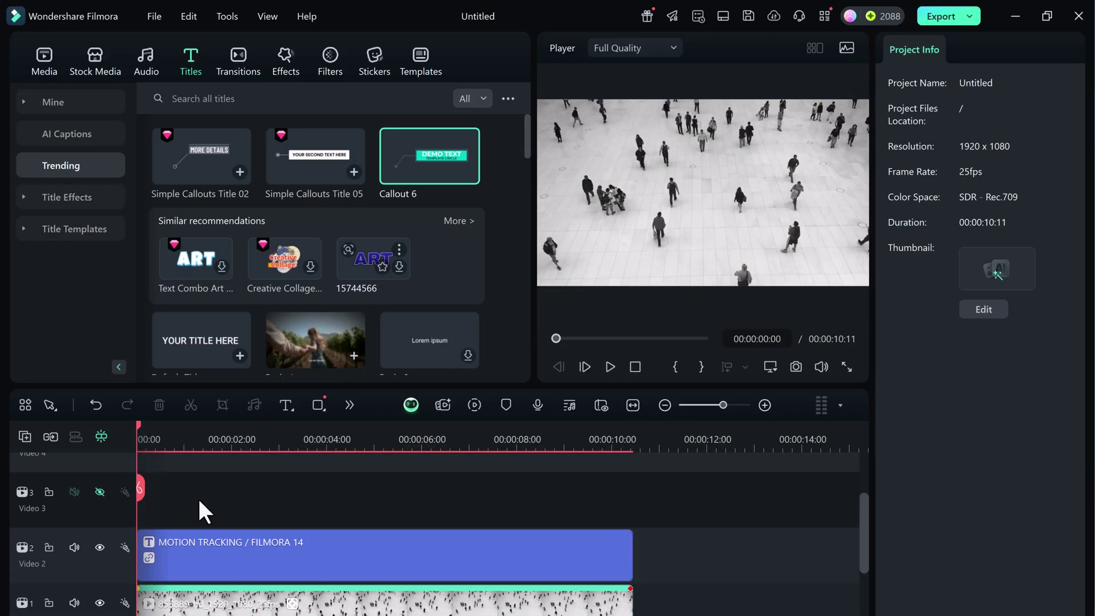
Add another copy of the crowd video on Video 3, trimmed to end at 10:11
{"action": "left_click", "coordinate": [42, 76]}
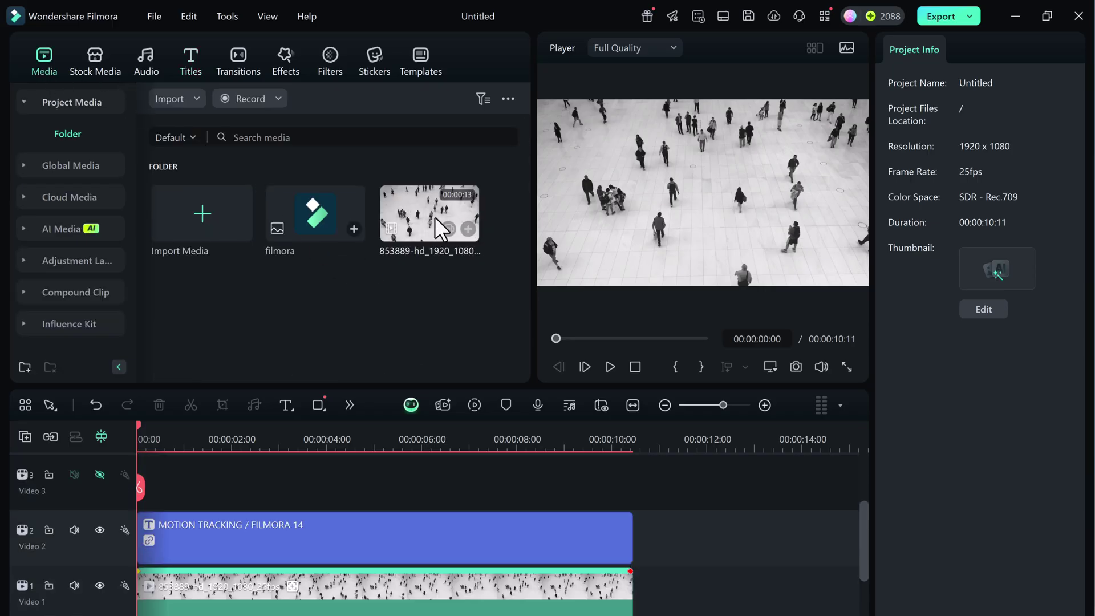
{"action": "left_click_drag", "start_coordinate": [429, 228], "coordinate": [145, 496]}
{"action": "left_click_drag", "start_coordinate": [778, 489], "coordinate": [631, 484]}
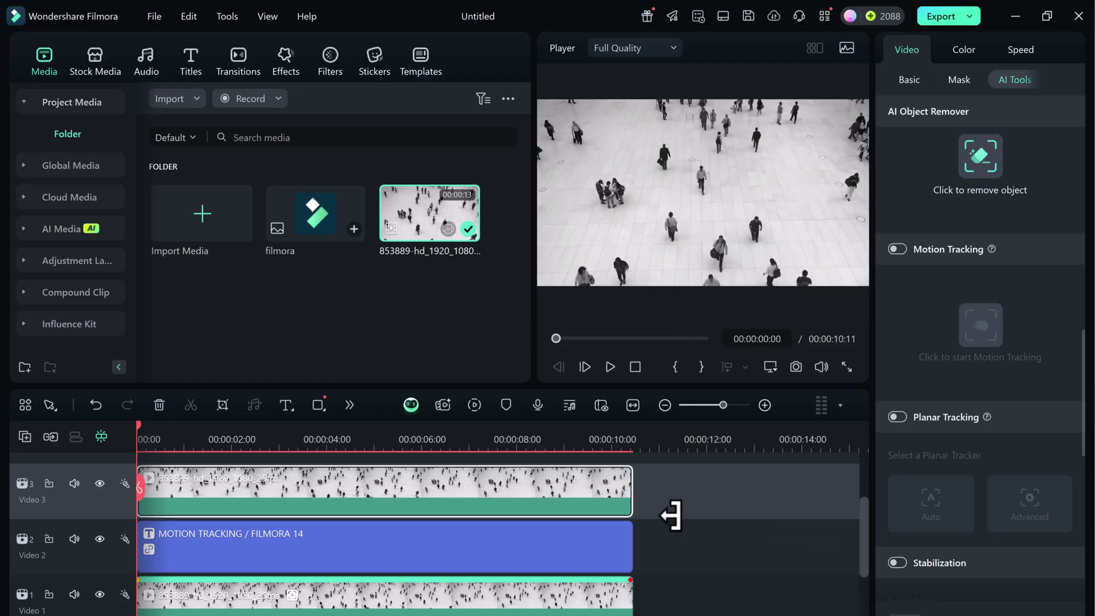
Turn on Motion Tracking for the Video 3 crowd clip and track another walker
{"action": "left_click", "coordinate": [679, 528]}
{"action": "left_click", "coordinate": [488, 513]}
{"action": "scroll", "coordinate": [358, 551], "scroll_direction": "up", "scroll_amount": 3}
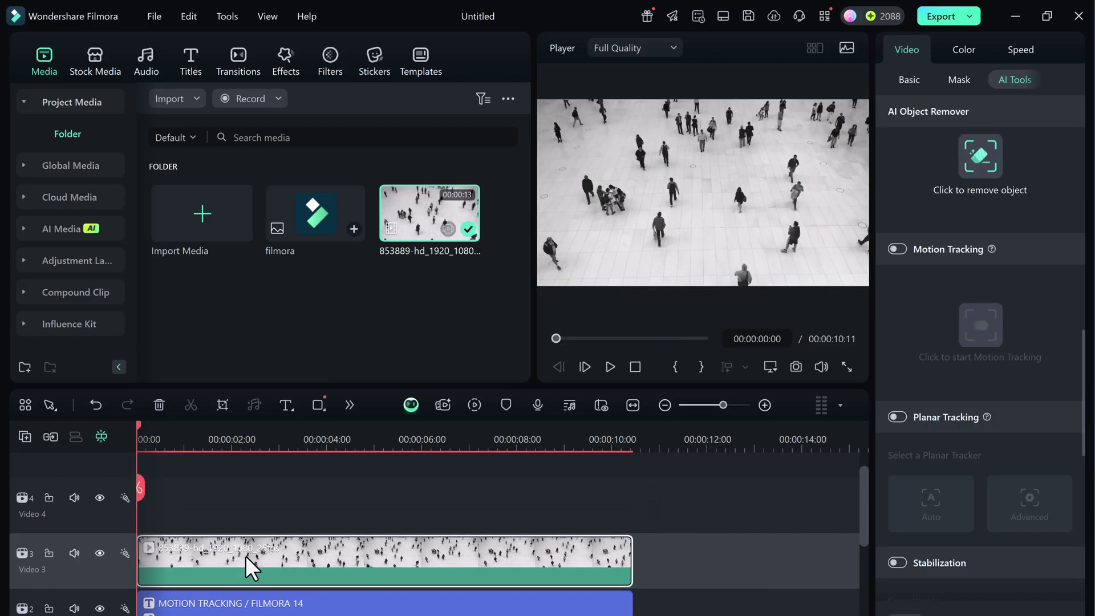
{"action": "left_click", "coordinate": [898, 250]}
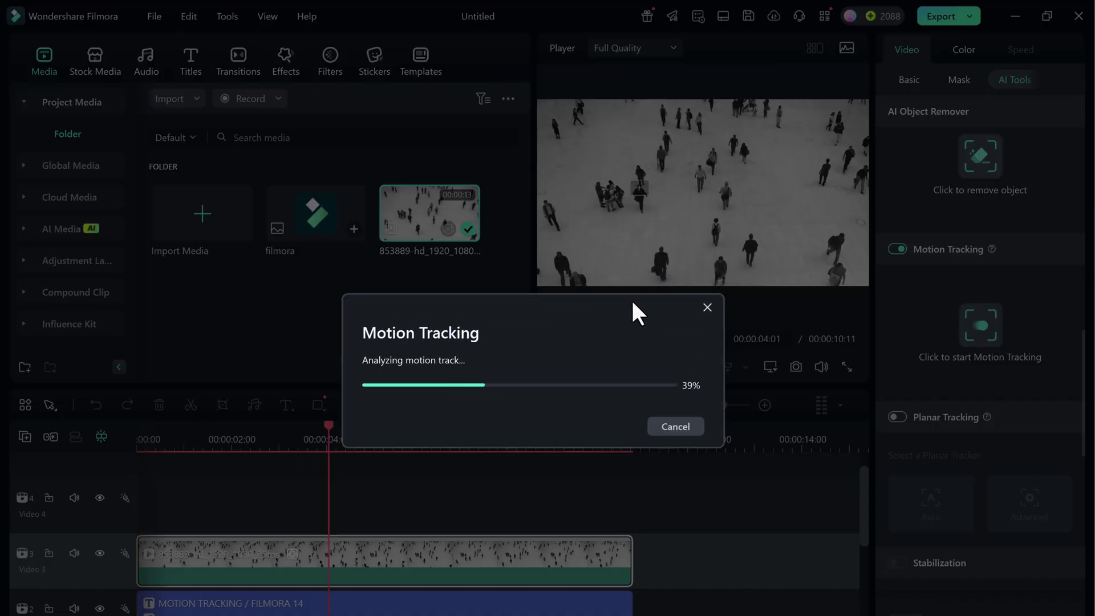
Place the filmora logo on Video 4, shrink it beside a walker, and extend it to 10:11
{"action": "left_click", "coordinate": [686, 340]}
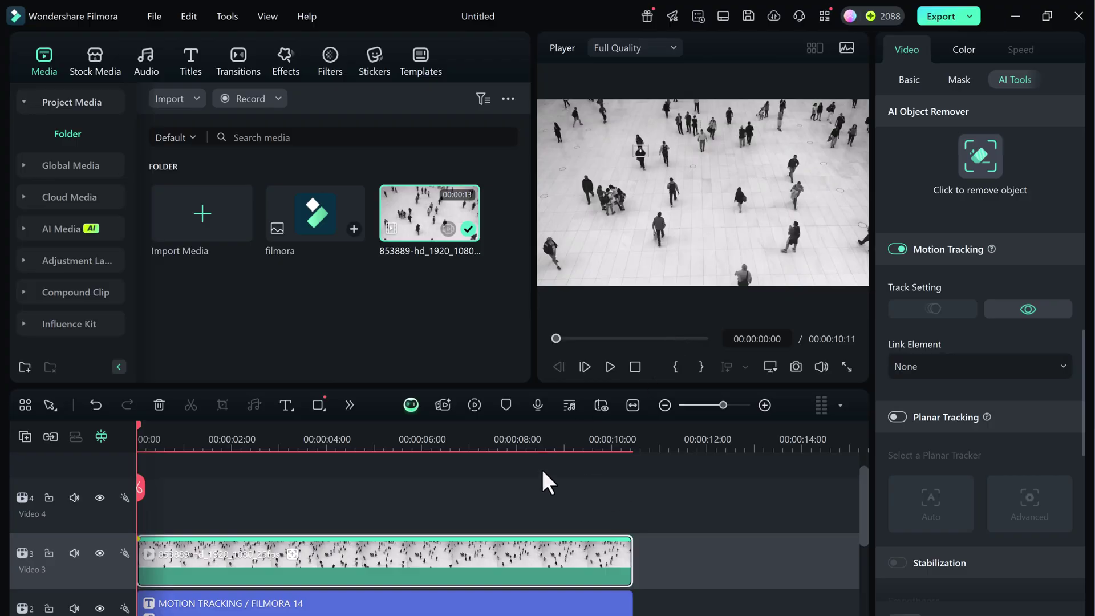
{"action": "double_click", "coordinate": [301, 221]}
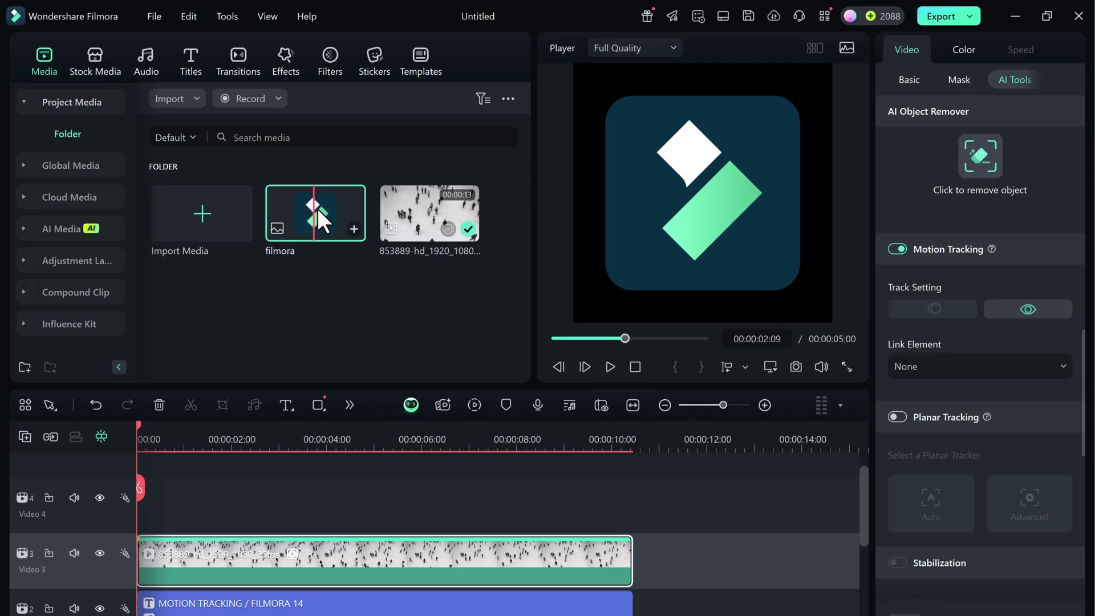
{"action": "left_click_drag", "start_coordinate": [228, 454], "coordinate": [196, 488]}
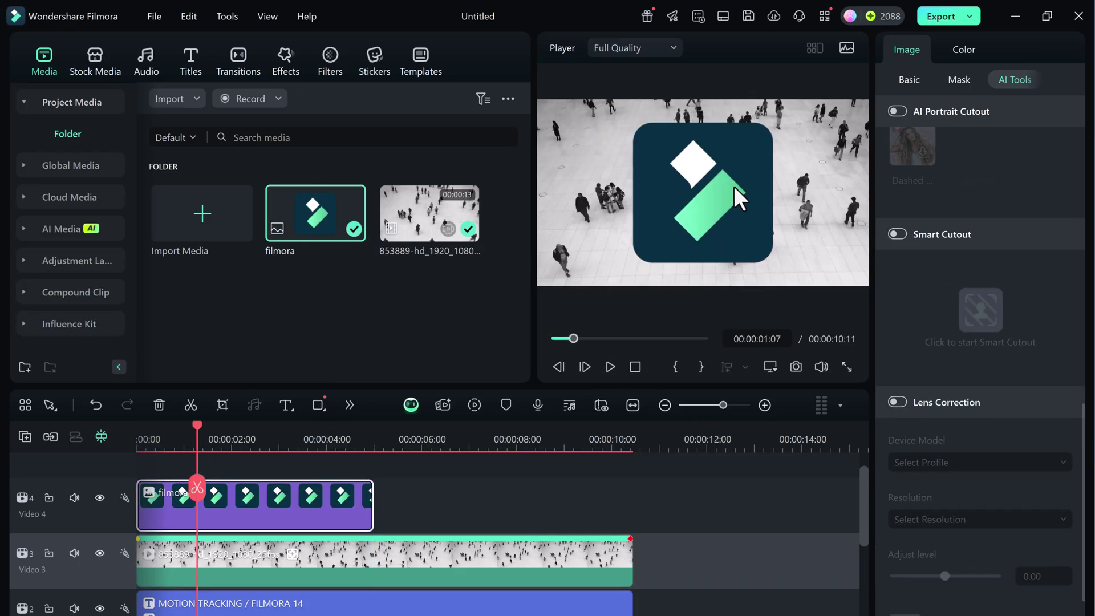
{"action": "left_click_drag", "start_coordinate": [796, 103], "coordinate": [626, 160]}
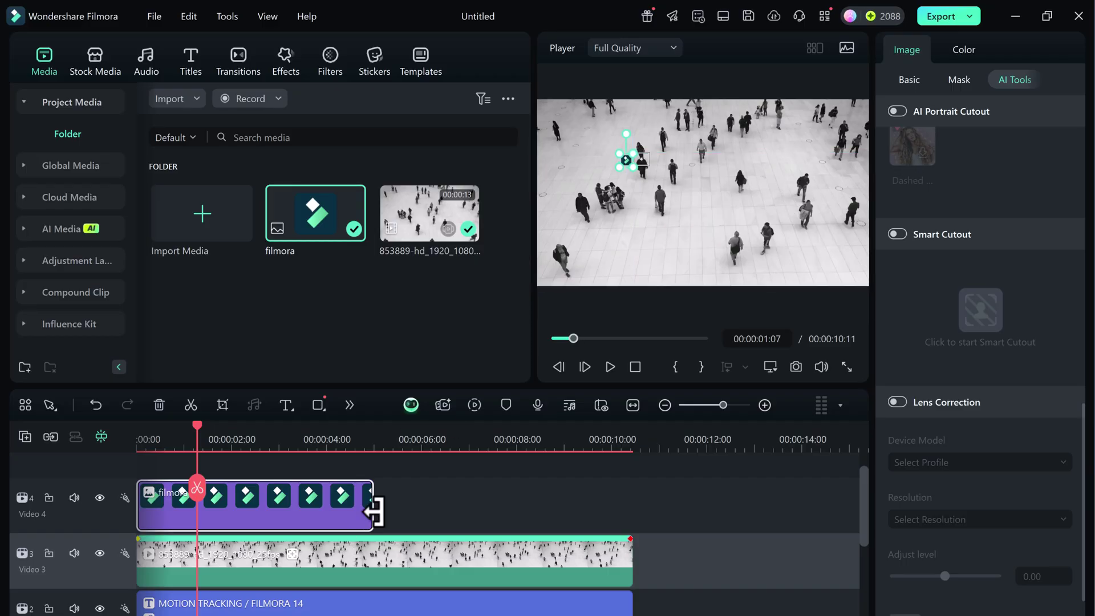
{"action": "left_click_drag", "start_coordinate": [374, 514], "coordinate": [632, 502]}
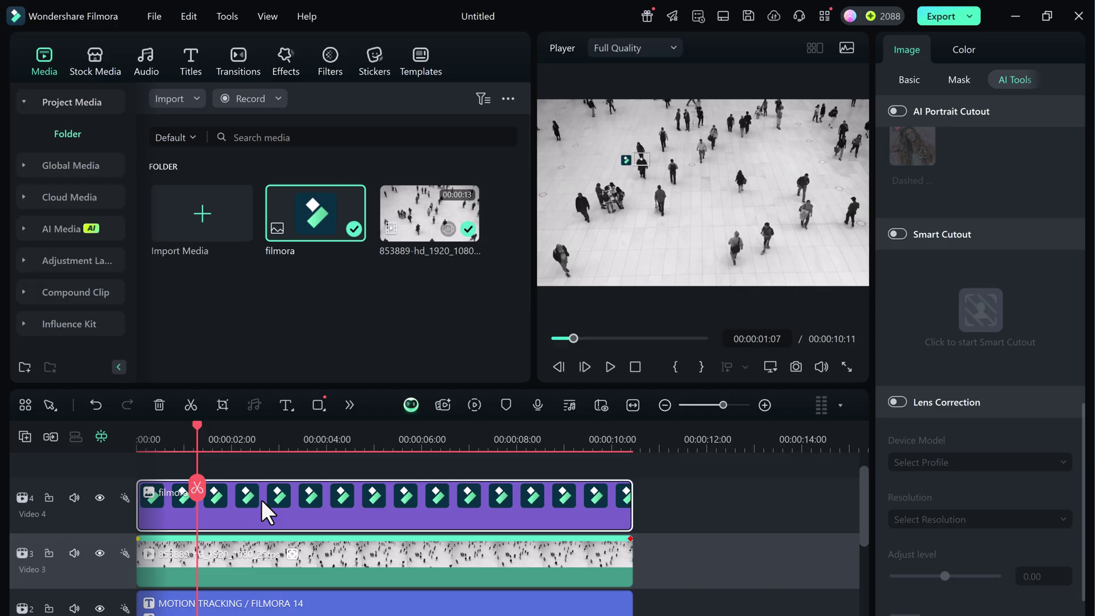
{"action": "left_click", "coordinate": [236, 580]}
Set the Video 3 clip's Motion Tracking Link Element to the filmora logo
{"action": "scroll", "coordinate": [996, 365], "scroll_direction": "down", "scroll_amount": 2}
{"action": "left_click", "coordinate": [971, 457]}
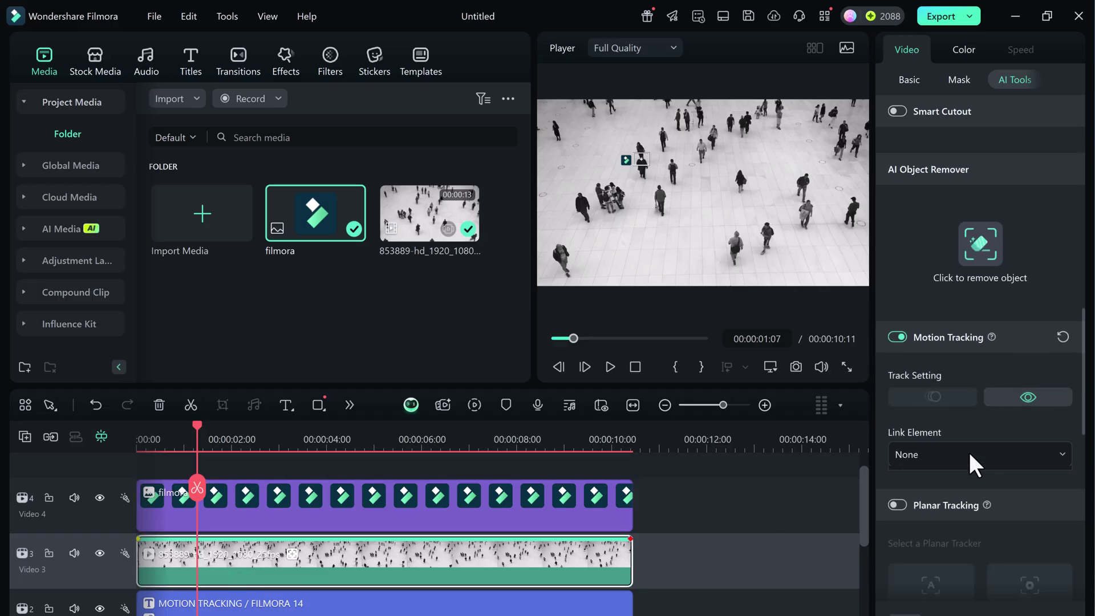
{"action": "left_click", "coordinate": [940, 517]}
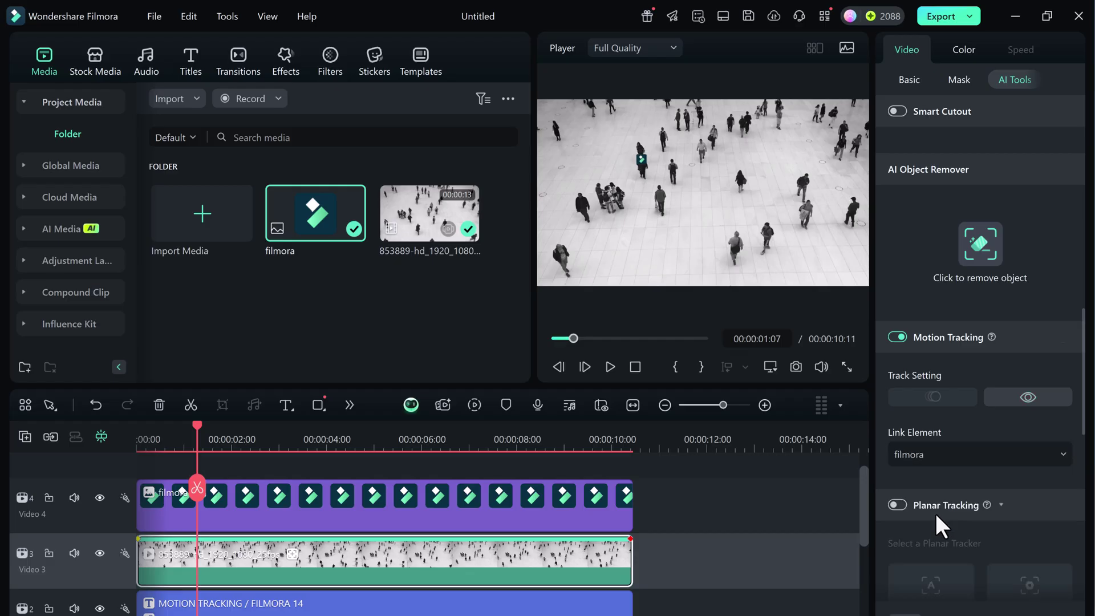
{"action": "left_click", "coordinate": [643, 158]}
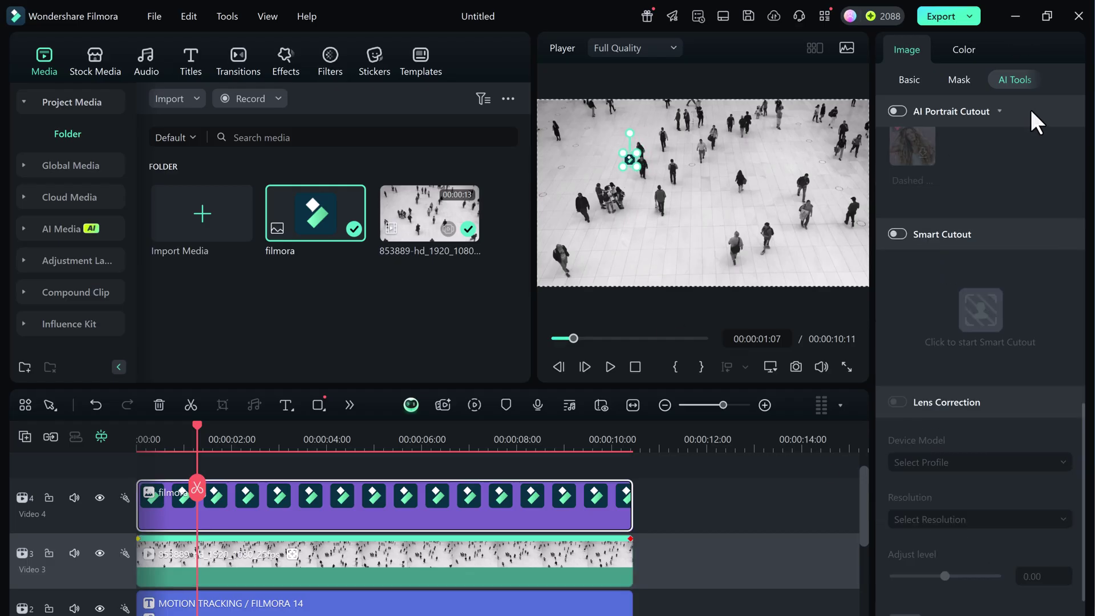
{"action": "left_click", "coordinate": [676, 497]}
{"action": "left_click", "coordinate": [547, 514]}
Hide the Video 3 crowd track, rewind to the start and play the preview
{"action": "left_click", "coordinate": [223, 579]}
{"action": "left_click", "coordinate": [100, 553]}
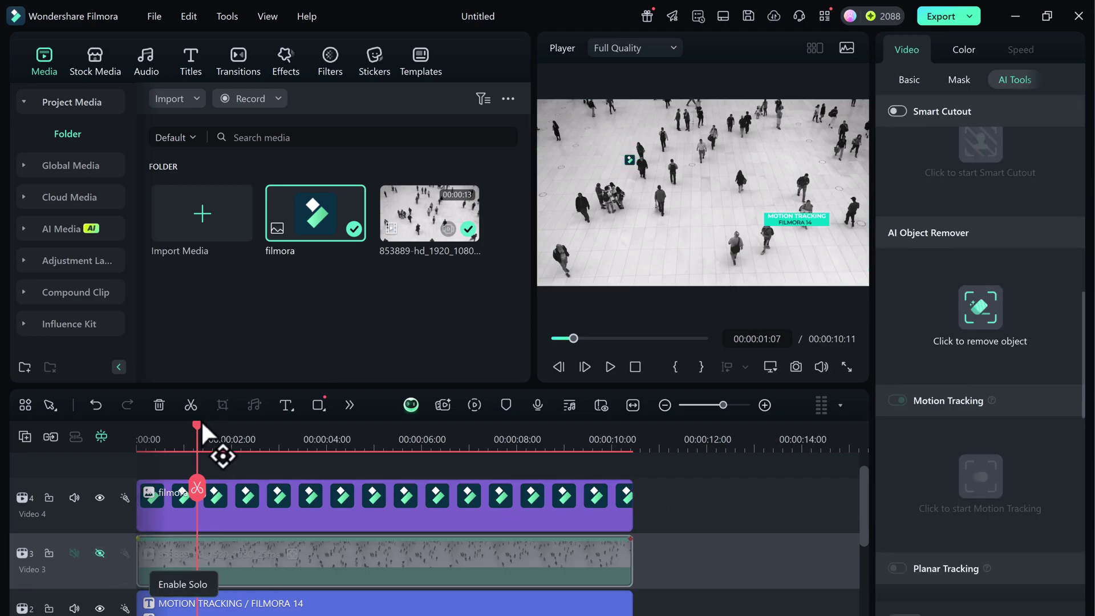
{"action": "left_click_drag", "start_coordinate": [200, 433], "coordinate": [115, 443]}
{"action": "left_click", "coordinate": [609, 367]}
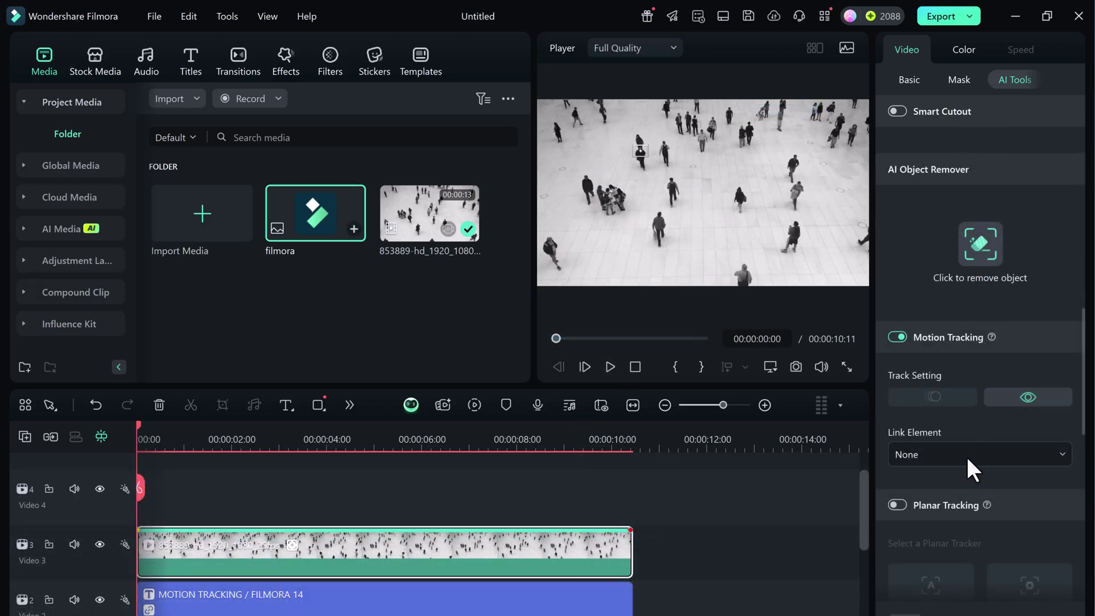
Link a mosaic blur (Blur Amount 13, Opacity 100%) to the tracked walker and preview it
{"action": "left_click", "coordinate": [971, 467]}
{"action": "left_click", "coordinate": [944, 541]}
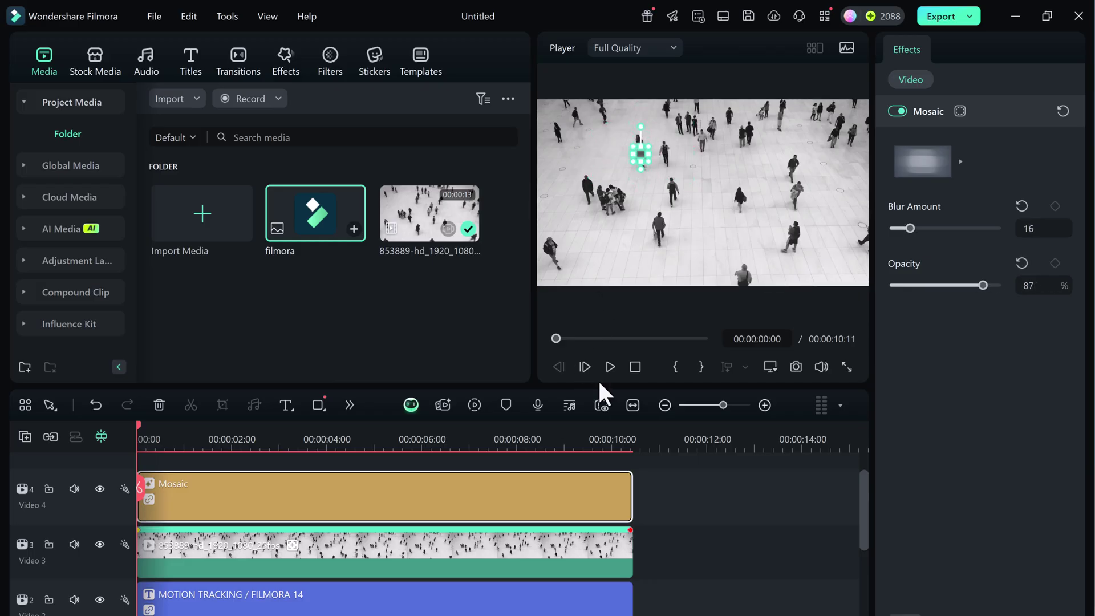
{"action": "left_click", "coordinate": [611, 366]}
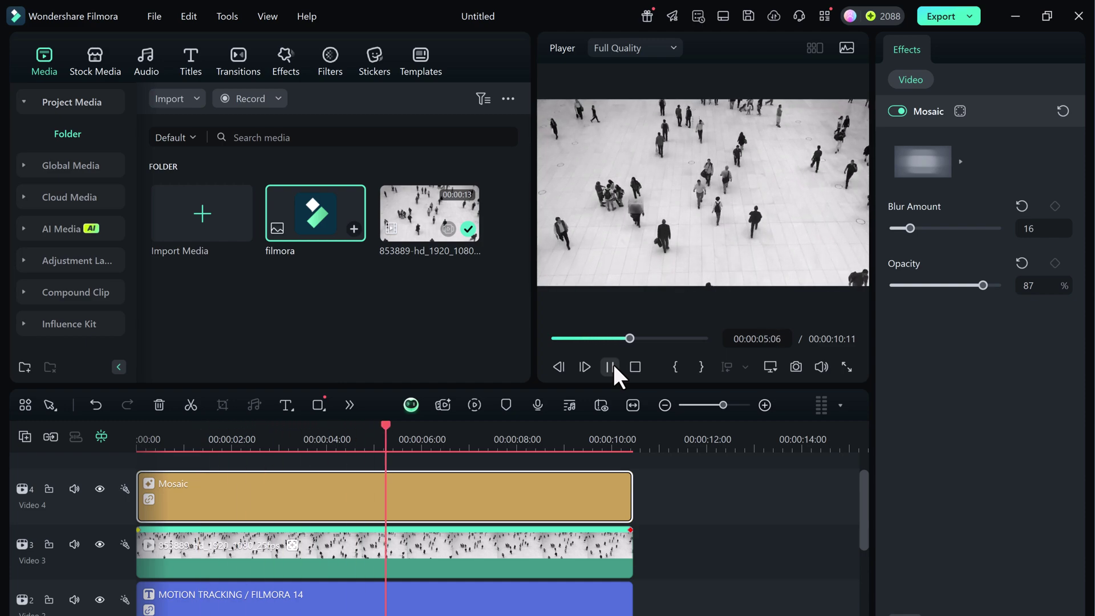
{"action": "left_click", "coordinate": [612, 366]}
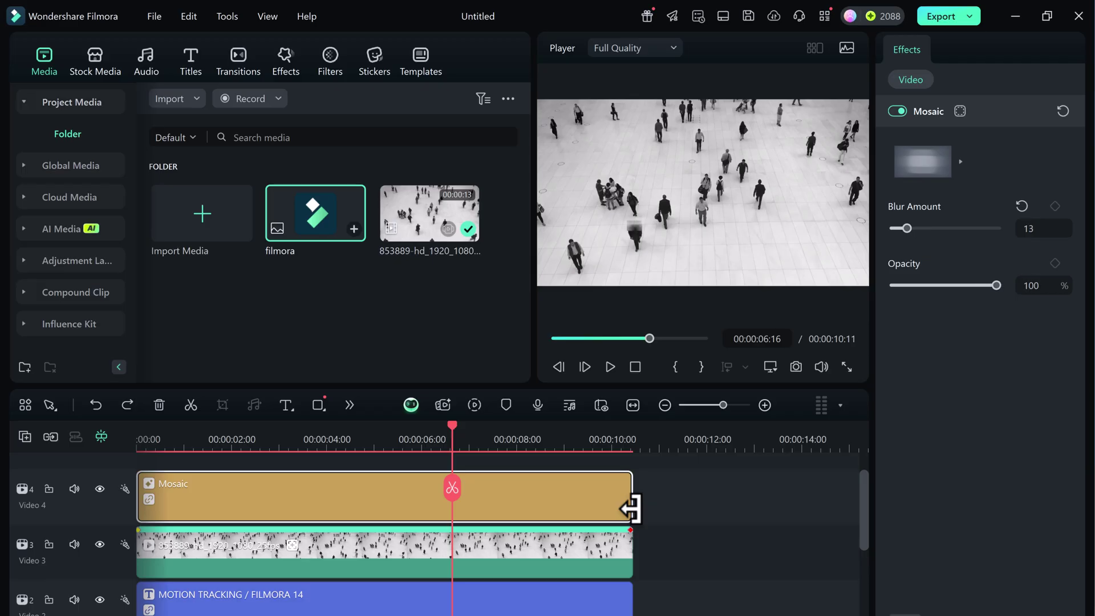
{"action": "left_click", "coordinate": [696, 535]}
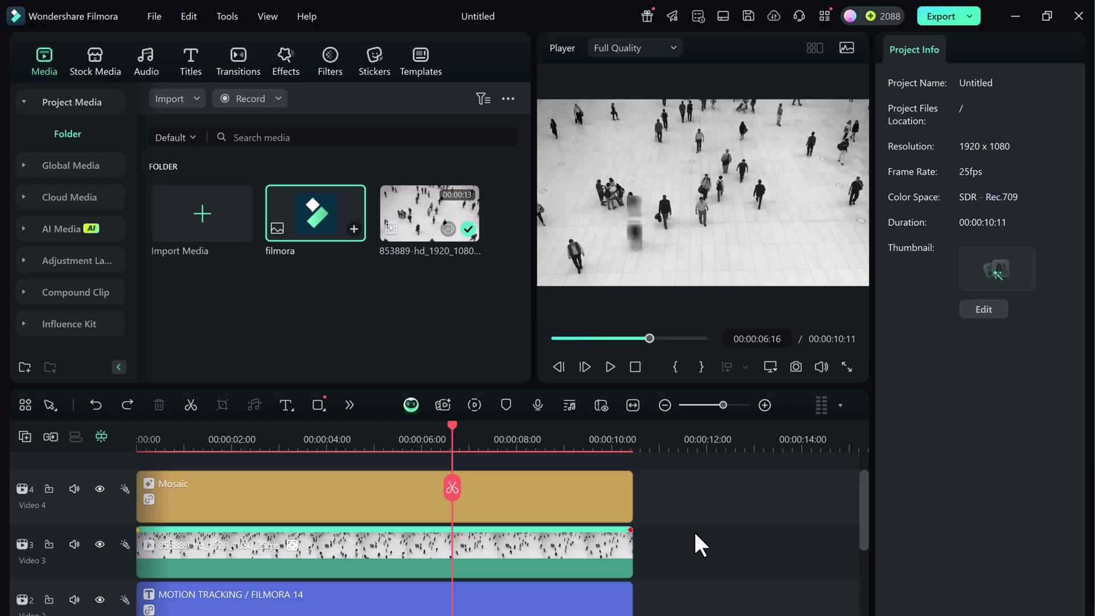
Undo the mosaic, preview the callout and logo following the walkers, and return to 00:00:04:14
{"action": "key", "text": "ctrl+z"}
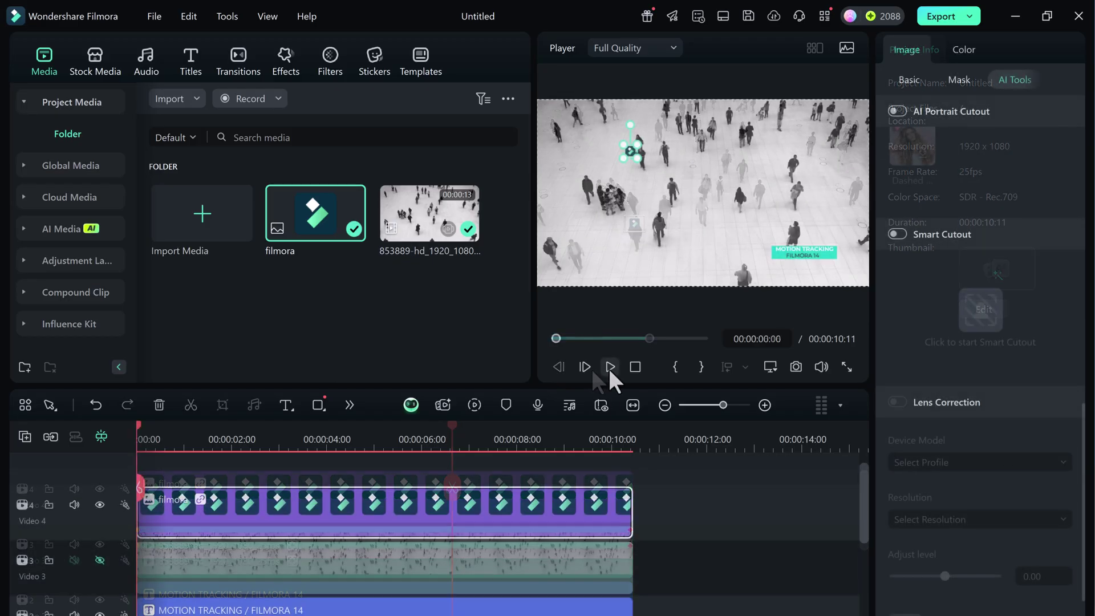
{"action": "left_click", "coordinate": [609, 368]}
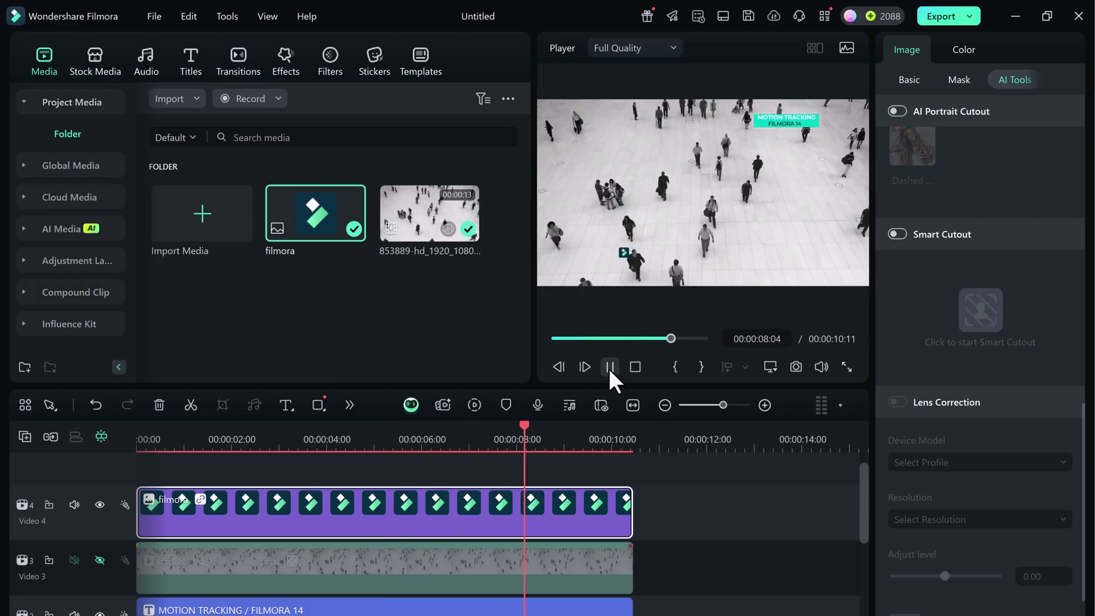
{"action": "left_click", "coordinate": [610, 368]}
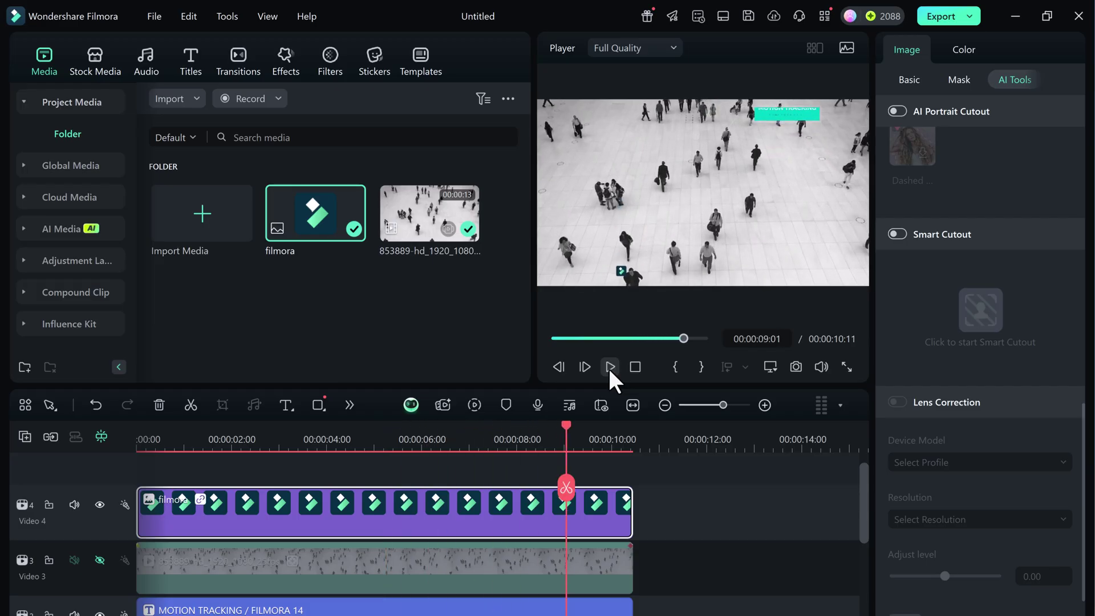
{"action": "left_click", "coordinate": [354, 435]}
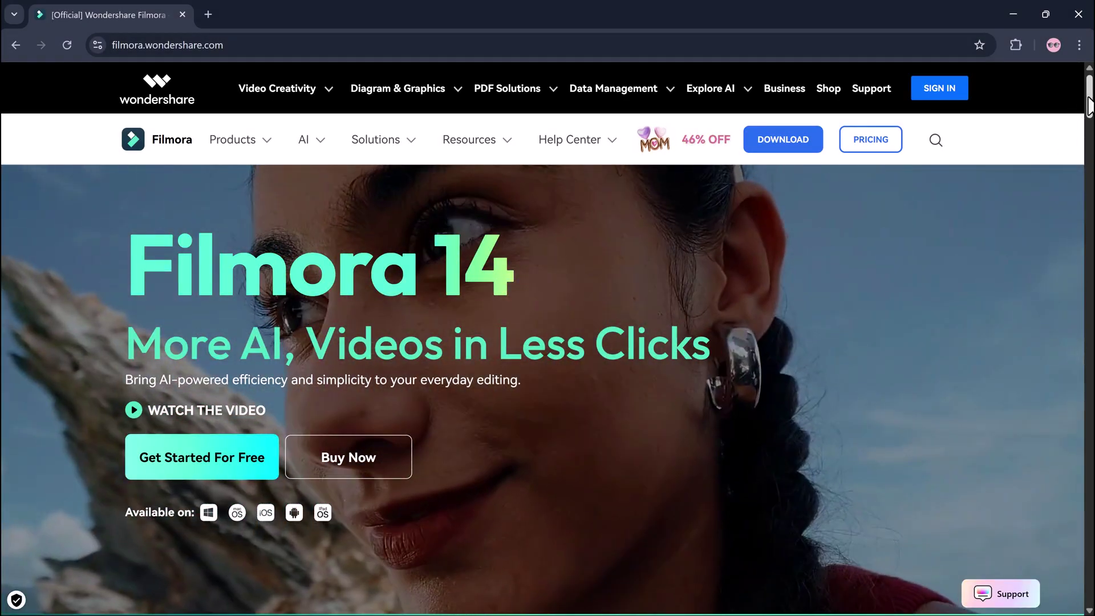
Scroll the Filmora 14 home page down to the Various Styles, Countless Assets section
{"action": "left_click_drag", "start_coordinate": [1090, 114], "coordinate": [1089, 189]}
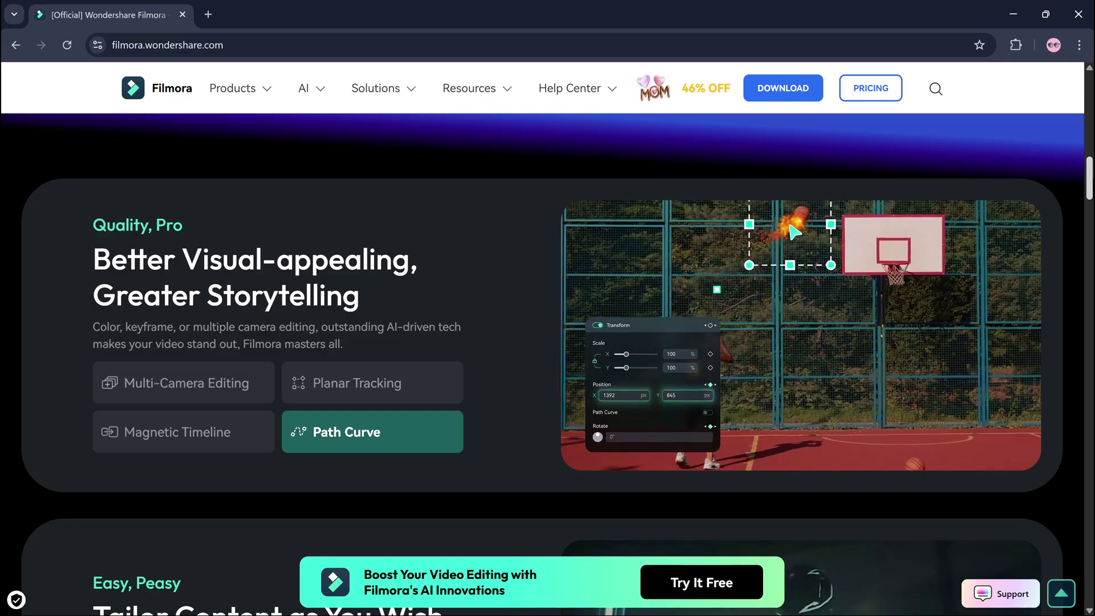
{"action": "left_click_drag", "start_coordinate": [1090, 188], "coordinate": [1090, 227]}
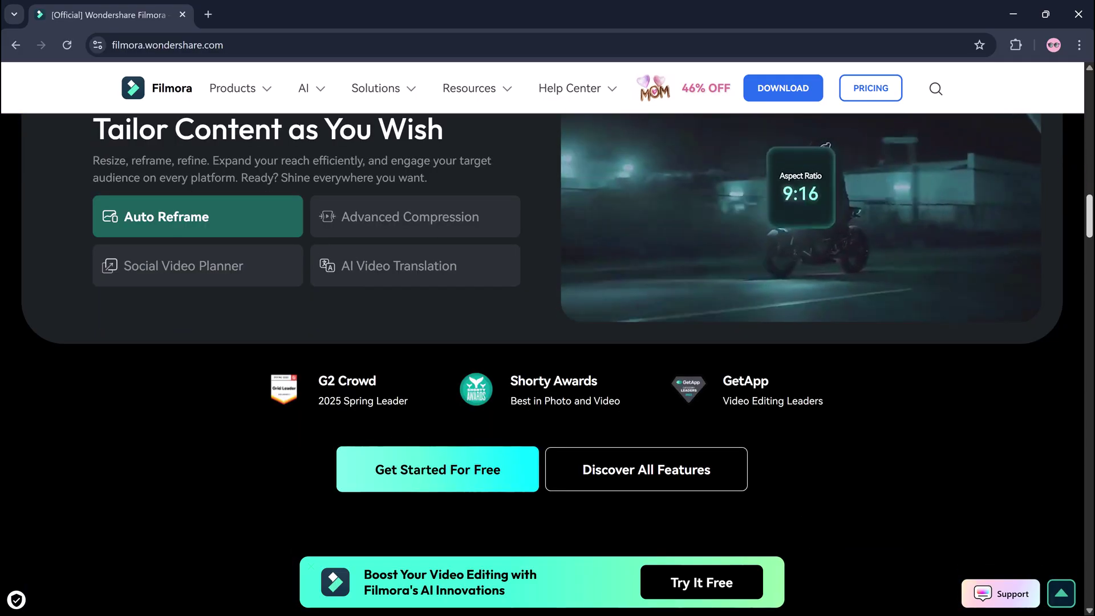
{"action": "scroll", "coordinate": [542, 342], "scroll_direction": "down", "scroll_amount": 6}
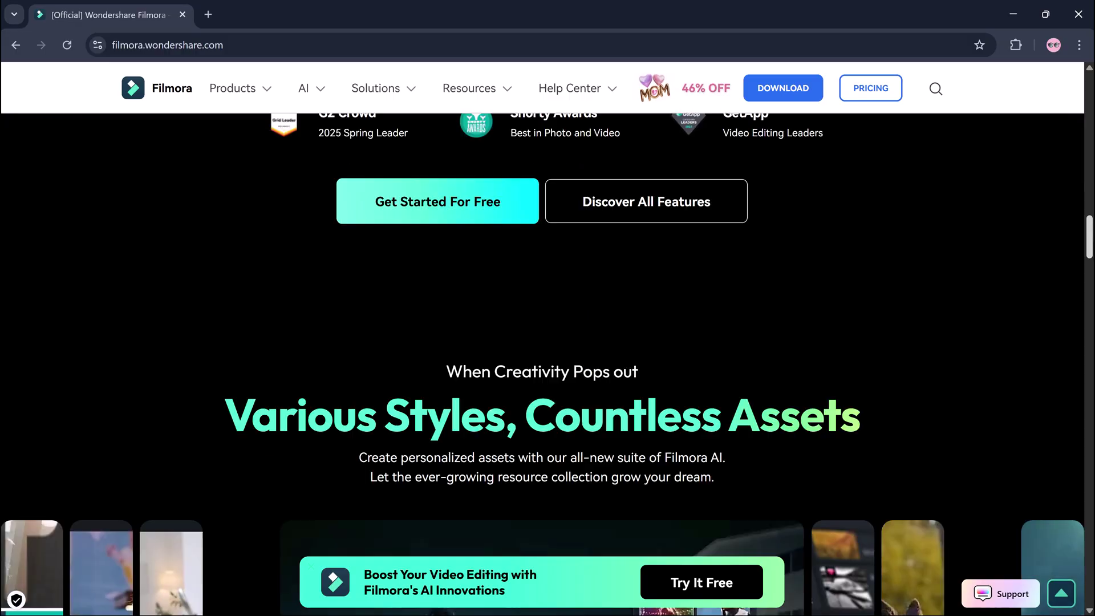
{"action": "scroll", "coordinate": [542, 365], "scroll_direction": "down", "scroll_amount": 5}
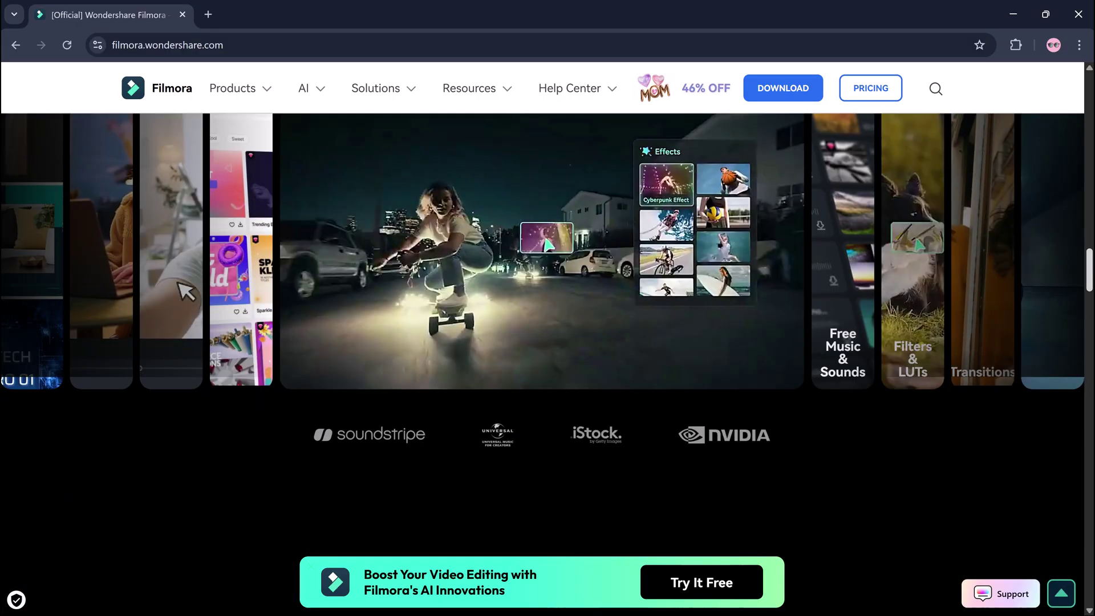